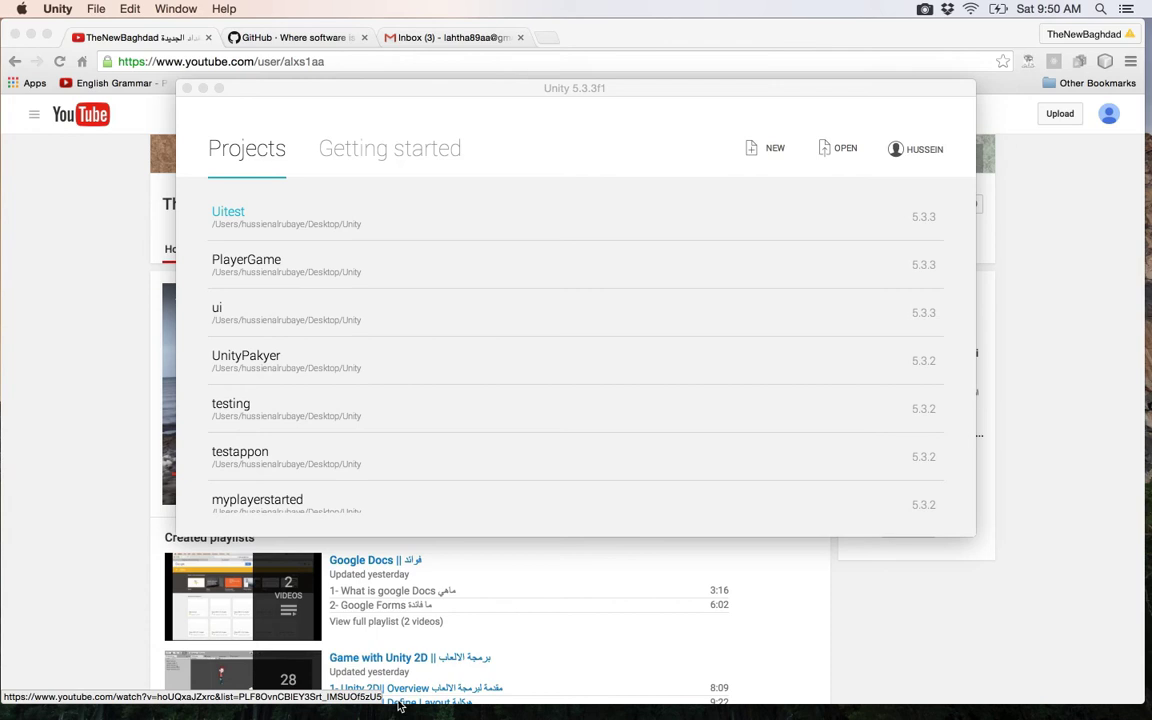
- Show the channel's Created playlists in Chrome, including 'Game with Unity 2D' with 28 videos
left_click(57, 283)
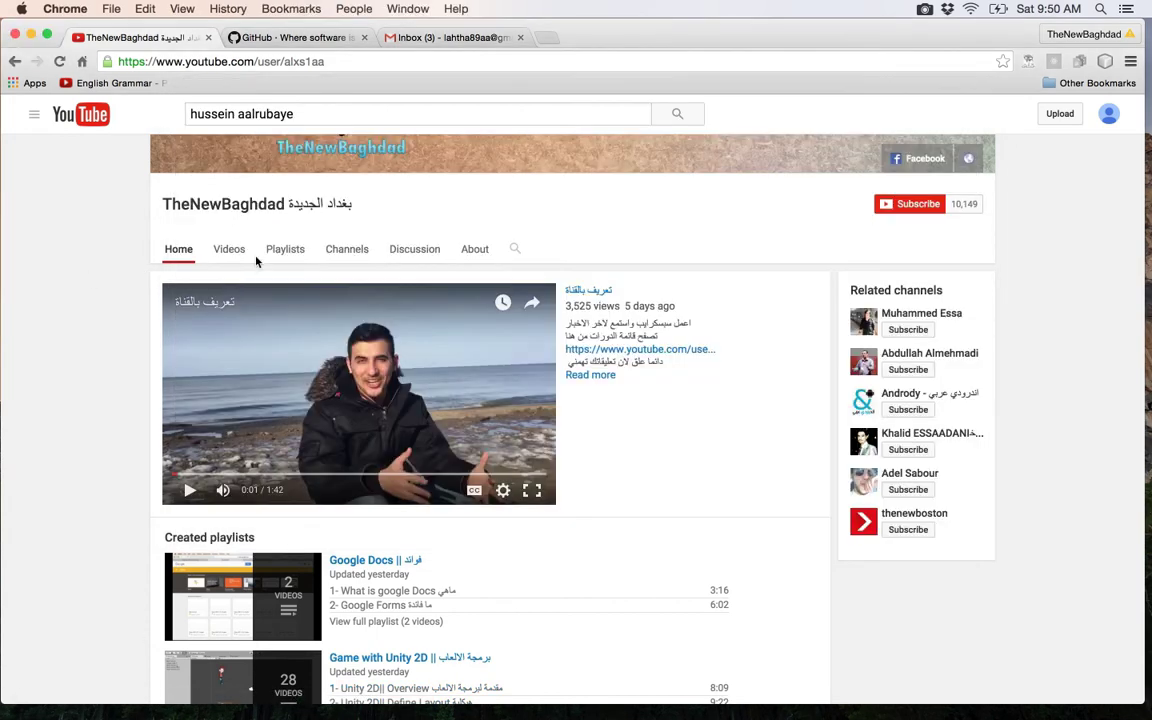
scroll(365, 200, "up", 2)
left_click(291, 351)
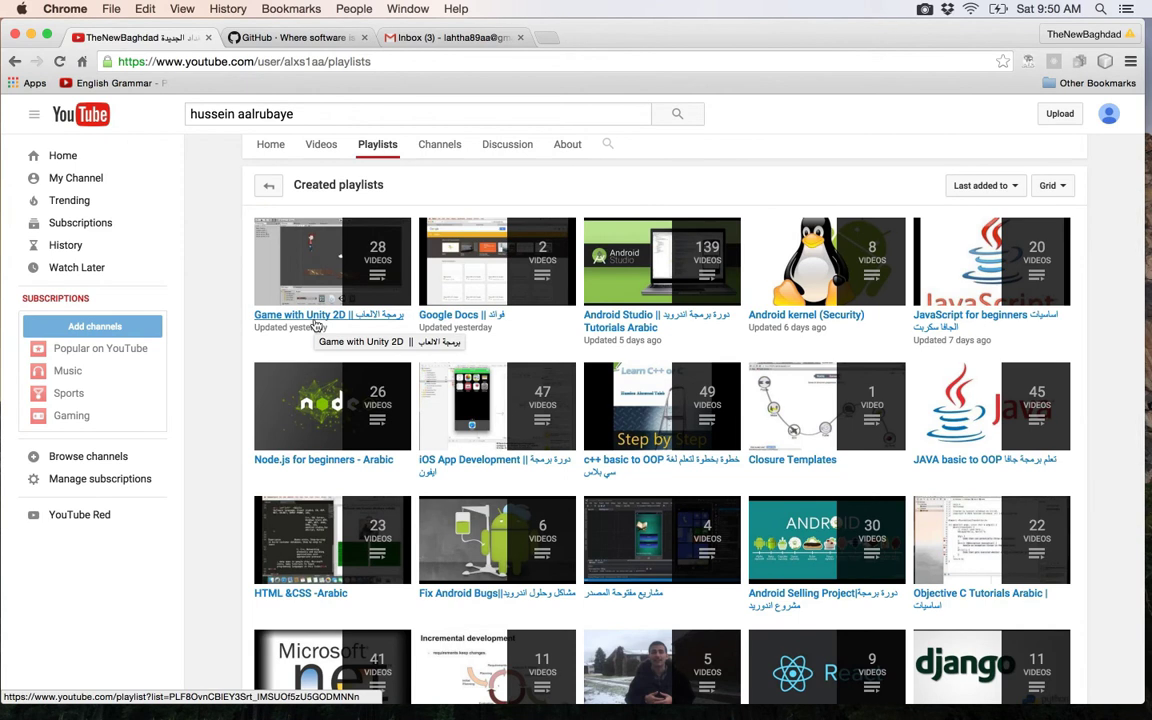
scroll(315, 326, "down", 1)
scroll(315, 326, "down", 2)
scroll(315, 326, "down", 2)
scroll(315, 326, "down", 1)
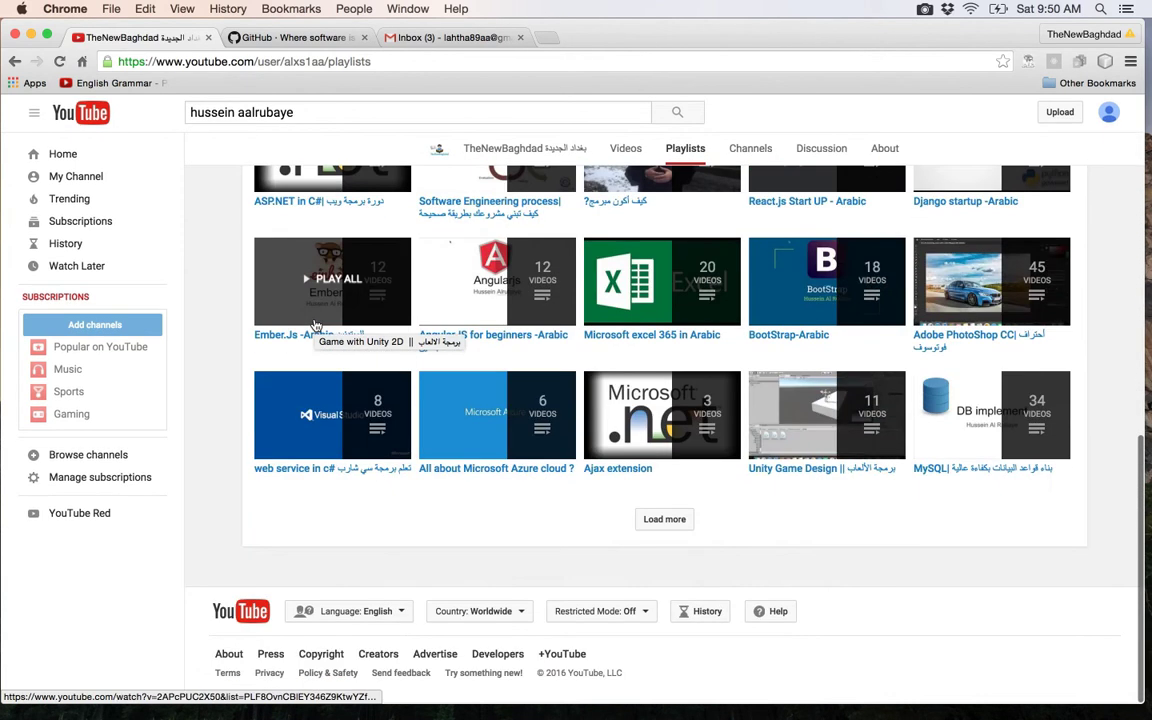
scroll(500, 280, "up", 6)
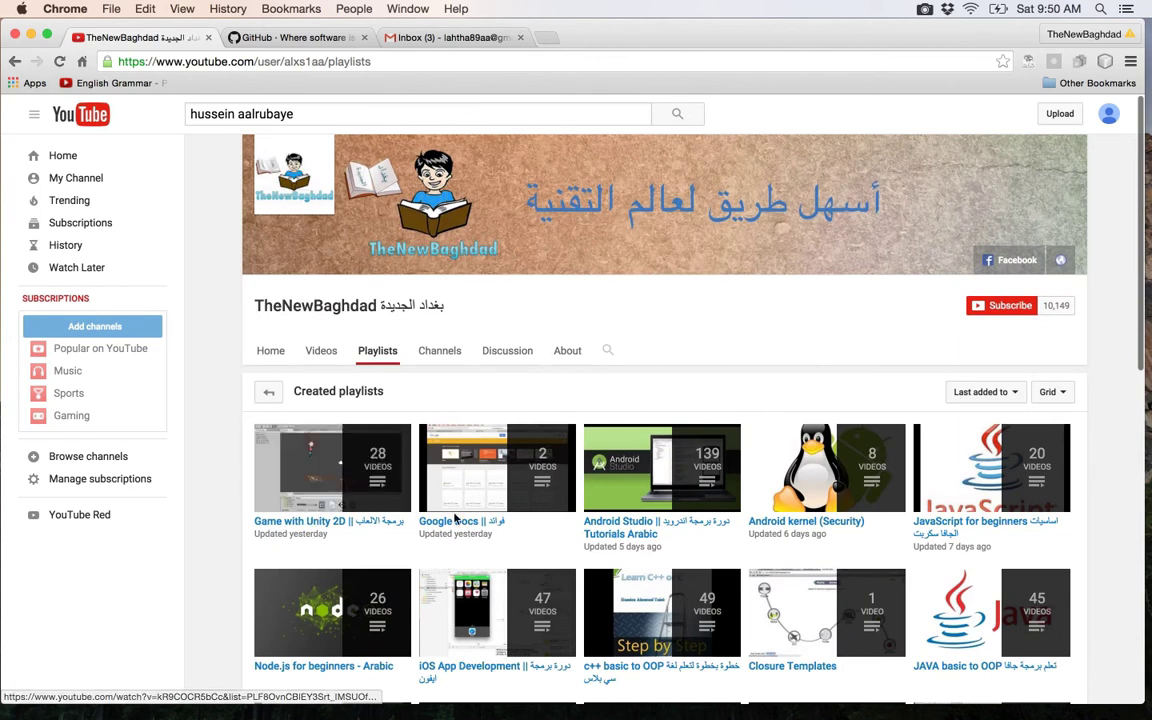
scroll(455, 518, "down", 3)
scroll(455, 518, "down", 5)
scroll(790, 498, "up", 2)
scroll(790, 498, "up", 5)
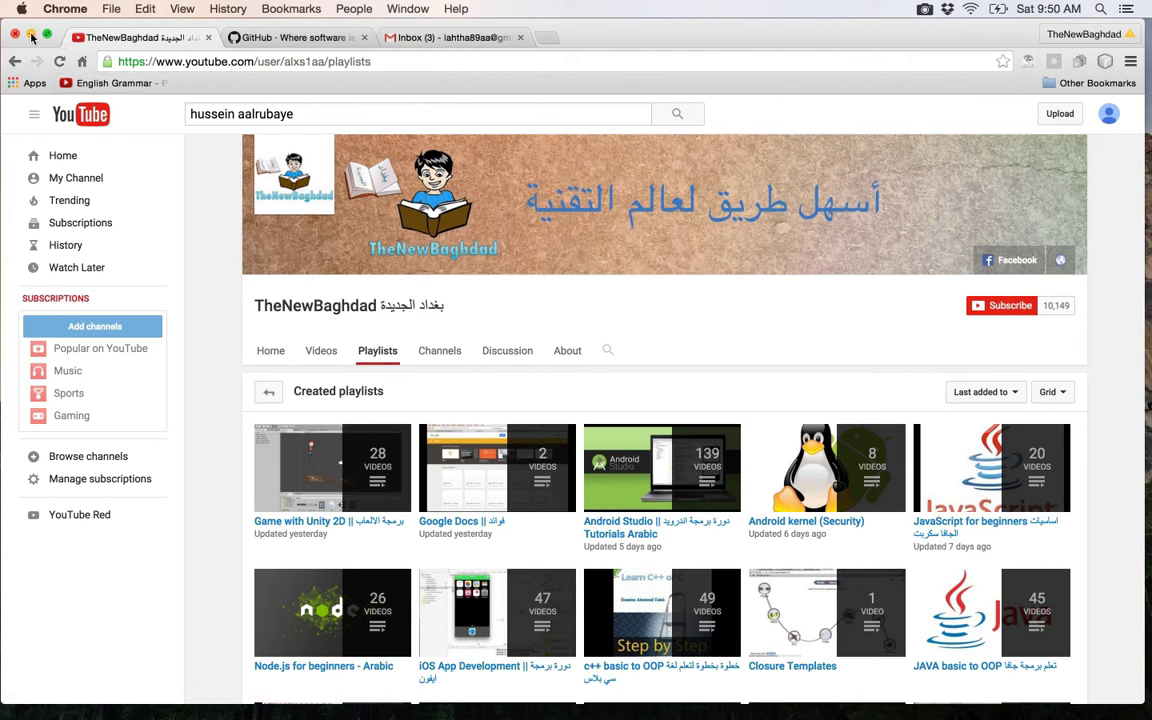
- From the Unity launcher, create a new 2D project named UnityUiGame
left_click(31, 36)
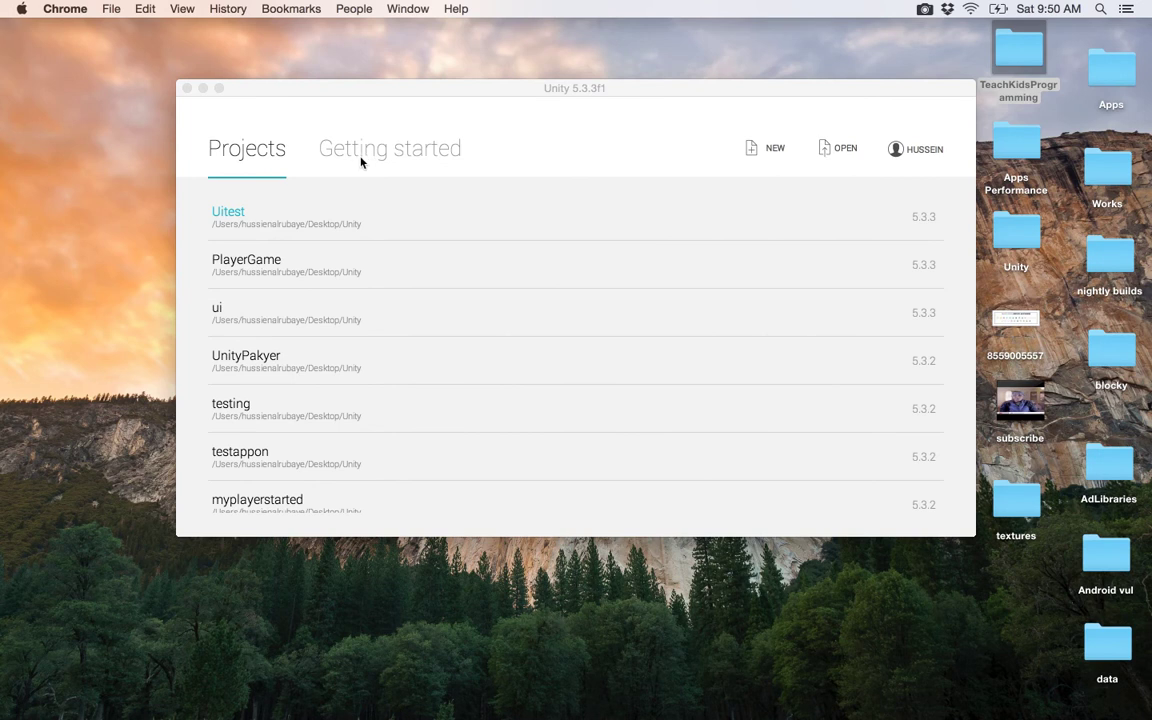
left_click(774, 129)
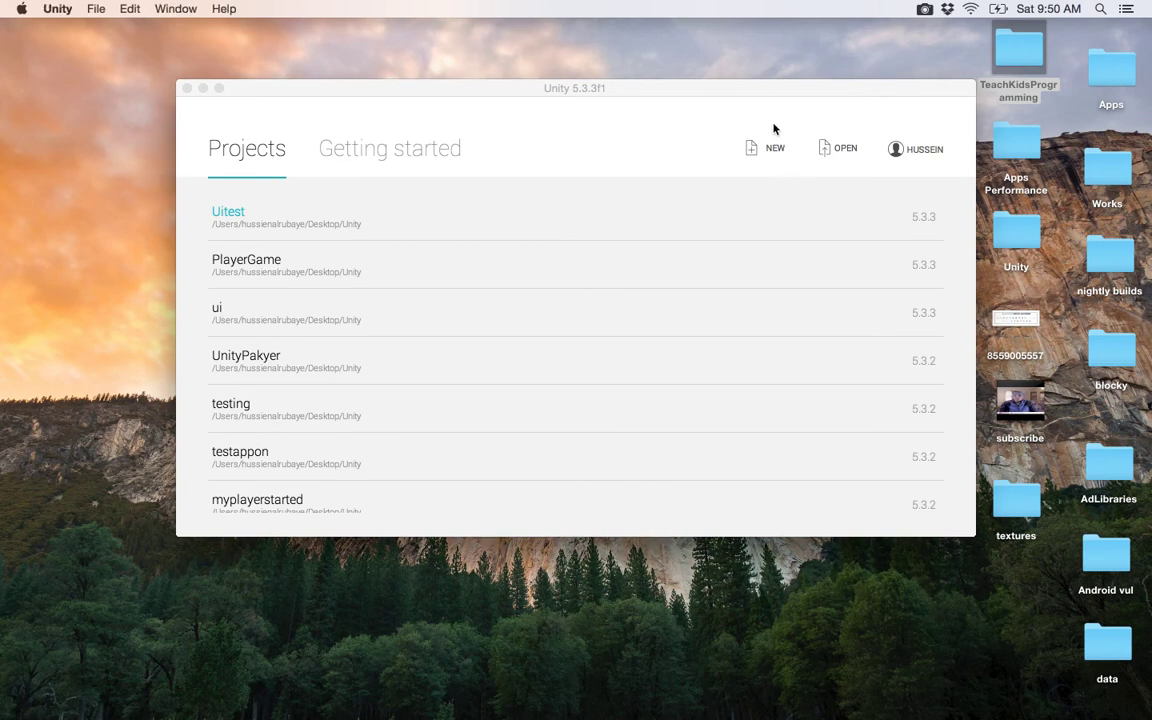
left_click(771, 148)
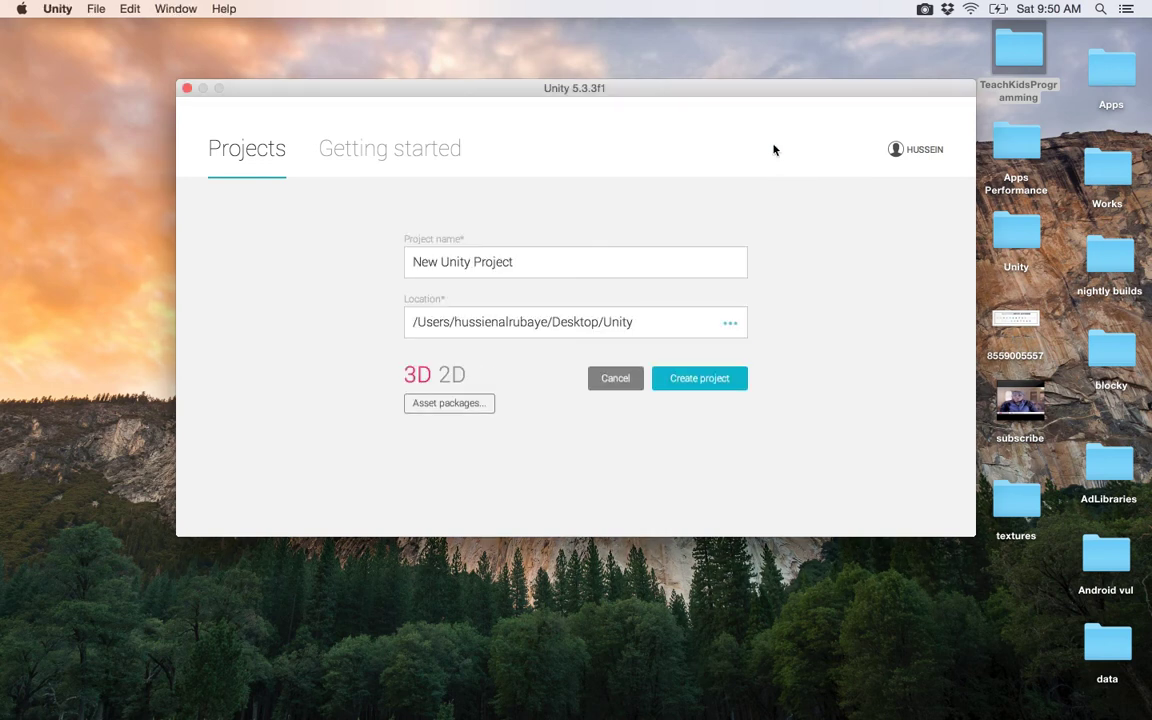
left_click(452, 375)
left_click_drag(515, 262, 367, 272)
type("UnityUi")
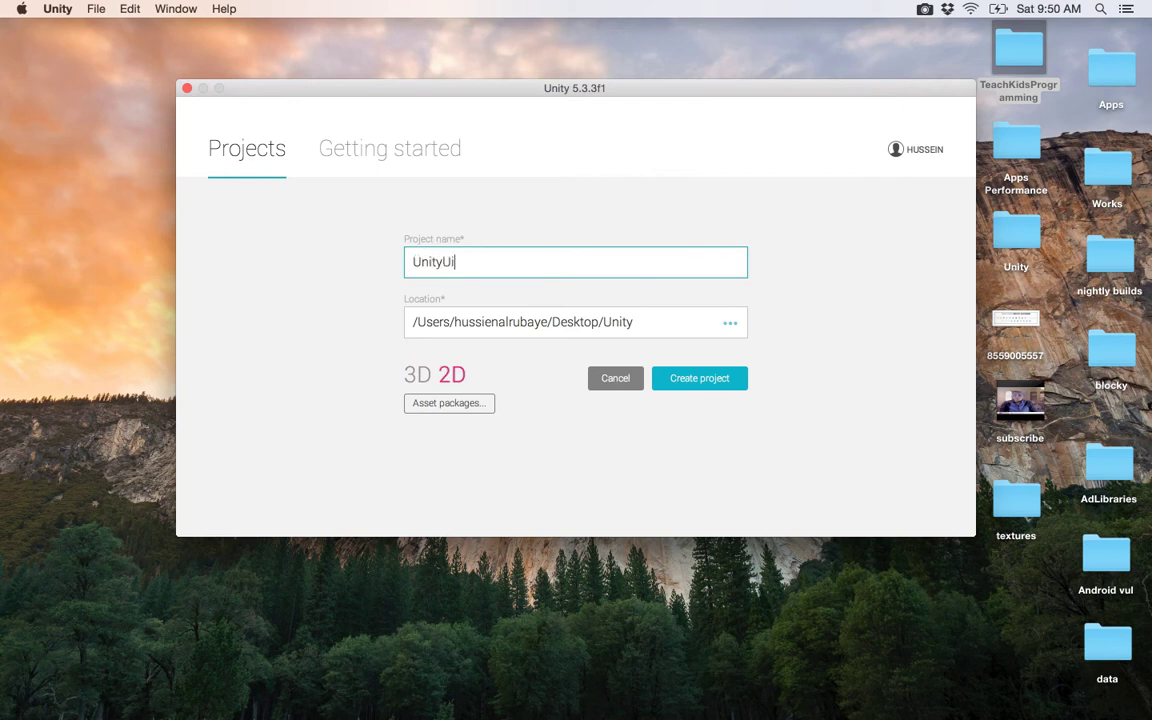
type("Game")
left_click_drag(489, 262, 398, 267)
left_click(455, 376)
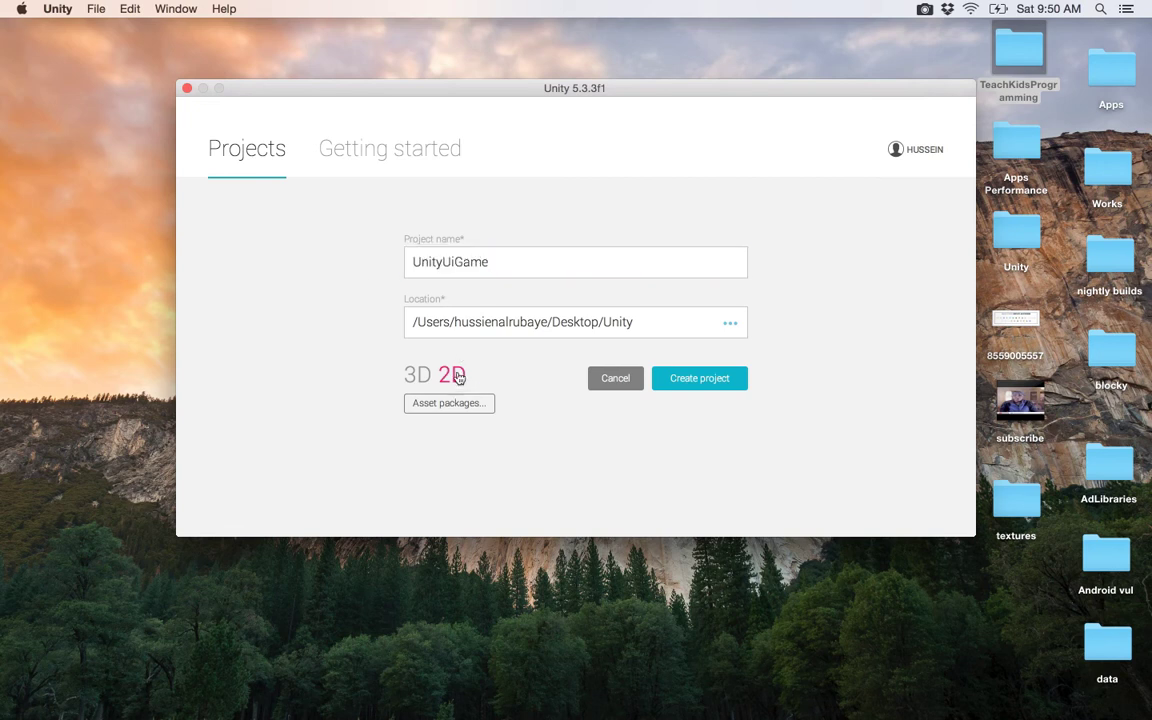
left_click(695, 380)
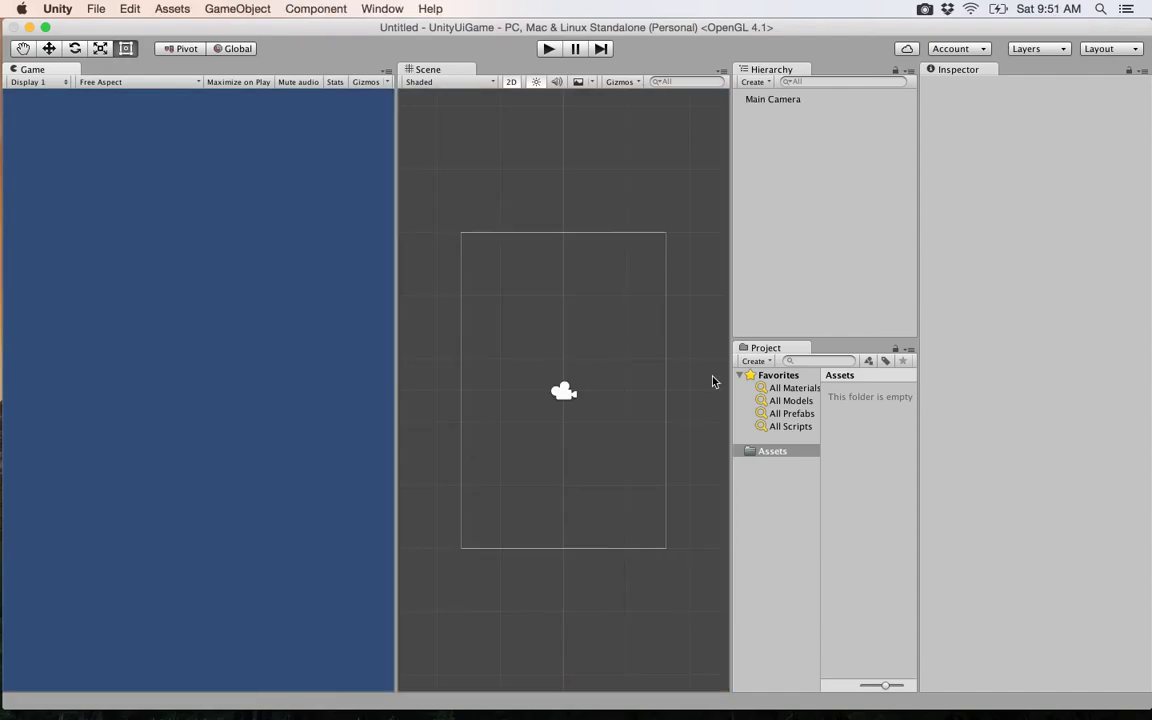
- Switch the editor to the Window > Layouts > Tall layout
left_click(371, 14)
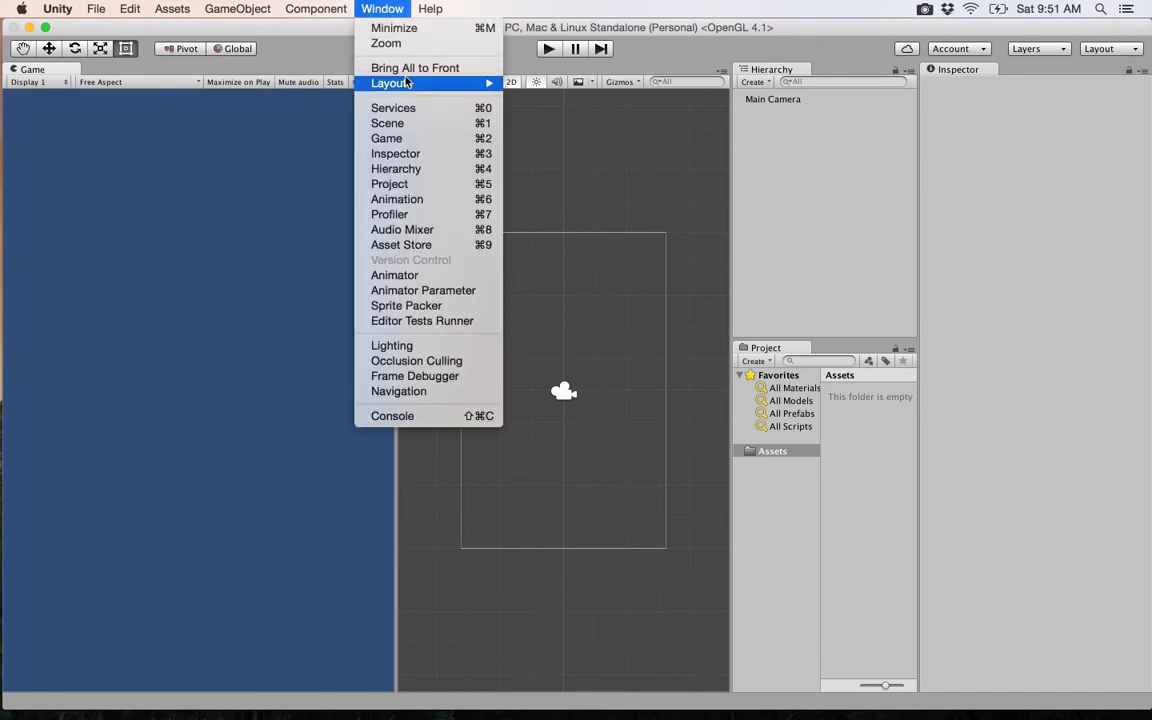
mouse_move(408, 86)
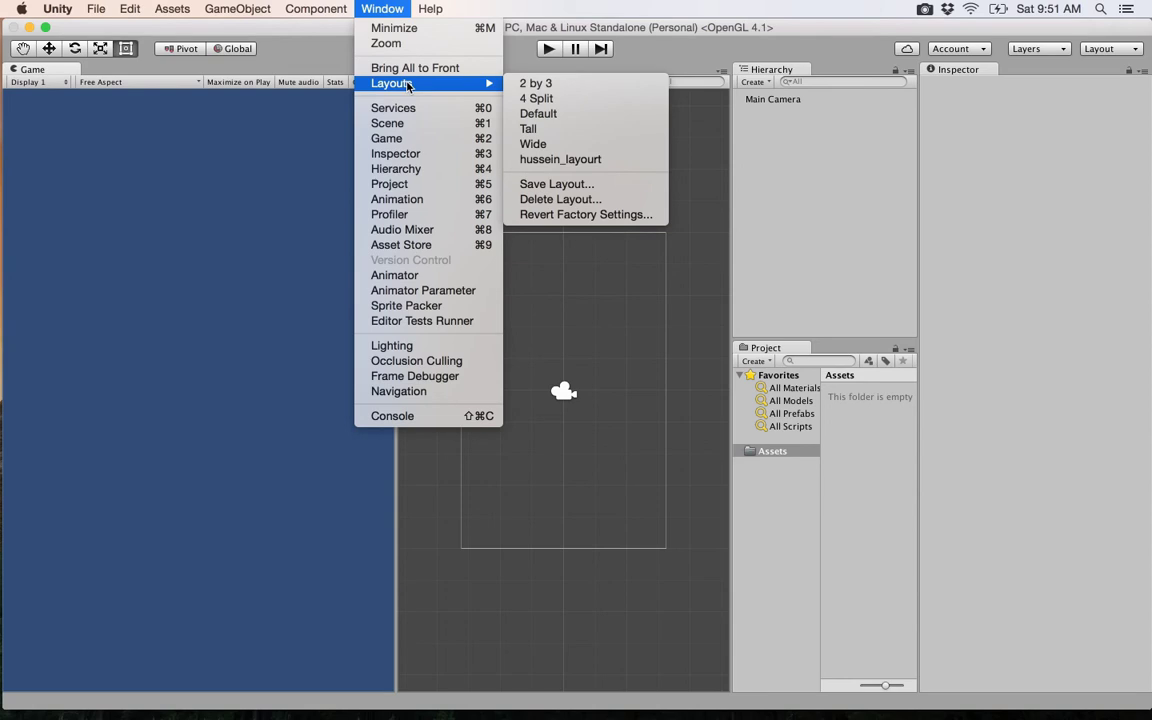
left_click(528, 130)
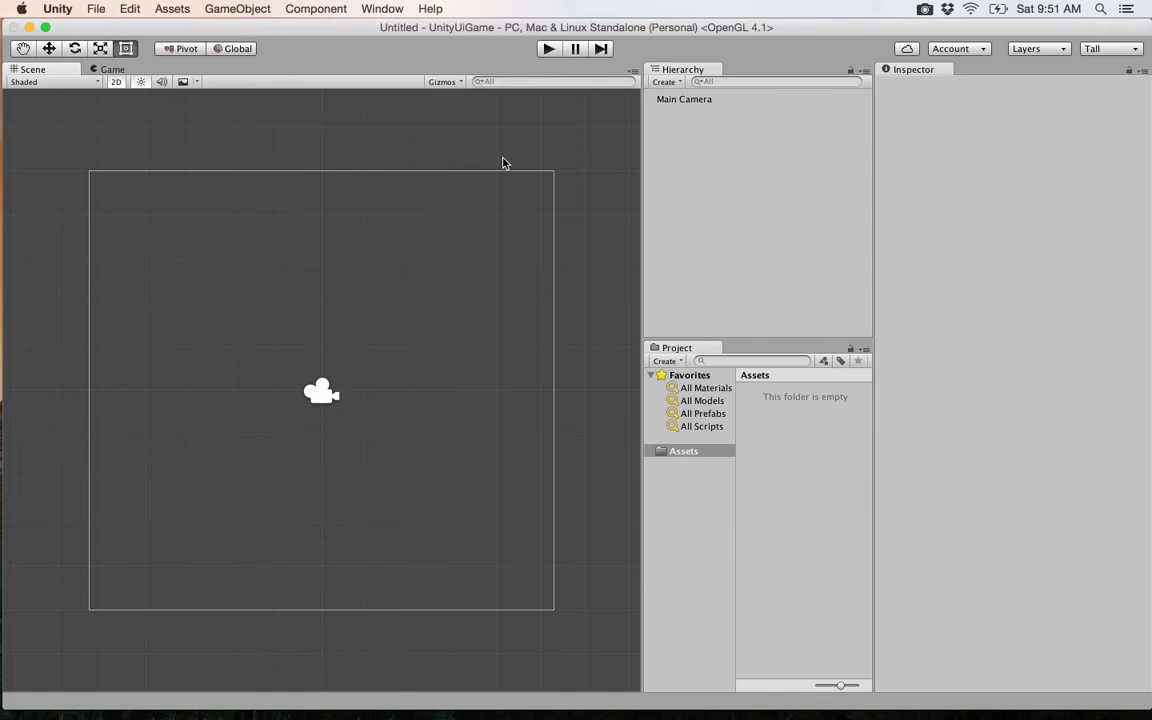
- Dock the Game view left of the Scene view and resize the panels
left_click(112, 70)
left_click(33, 71)
mouse_move(100, 70)
left_mouse_down()
mouse_move(228, 187)
mouse_move(27, 114)
left_mouse_up()
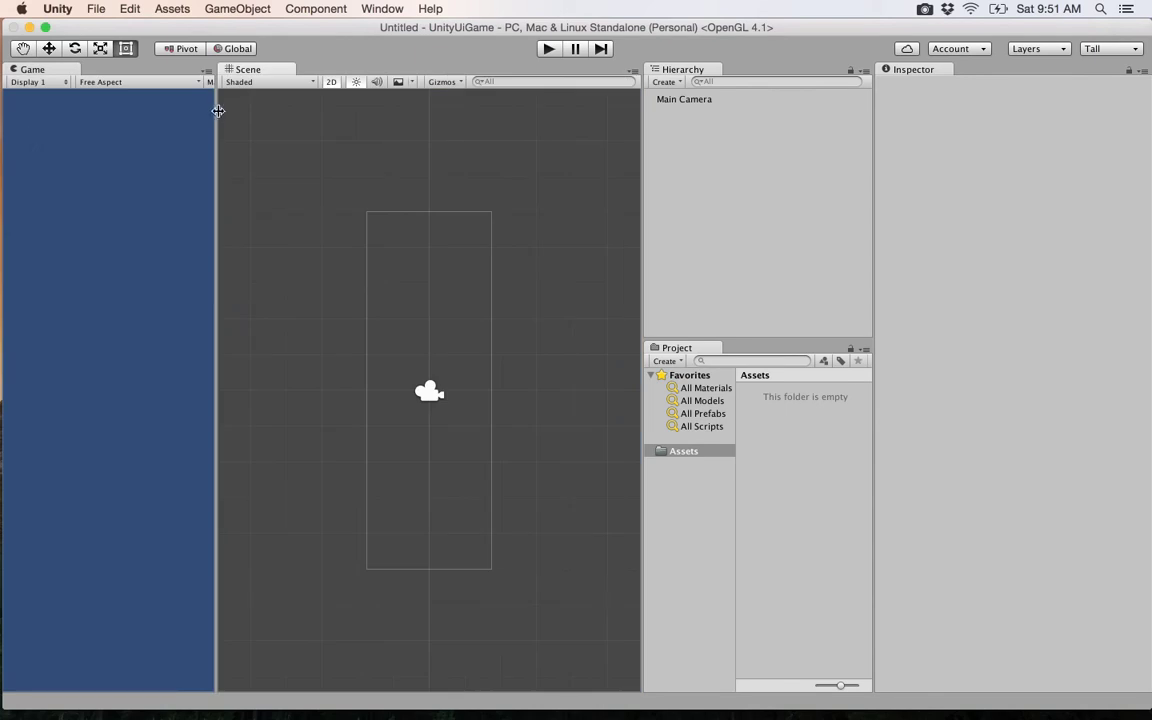
left_click_drag(218, 111, 352, 104)
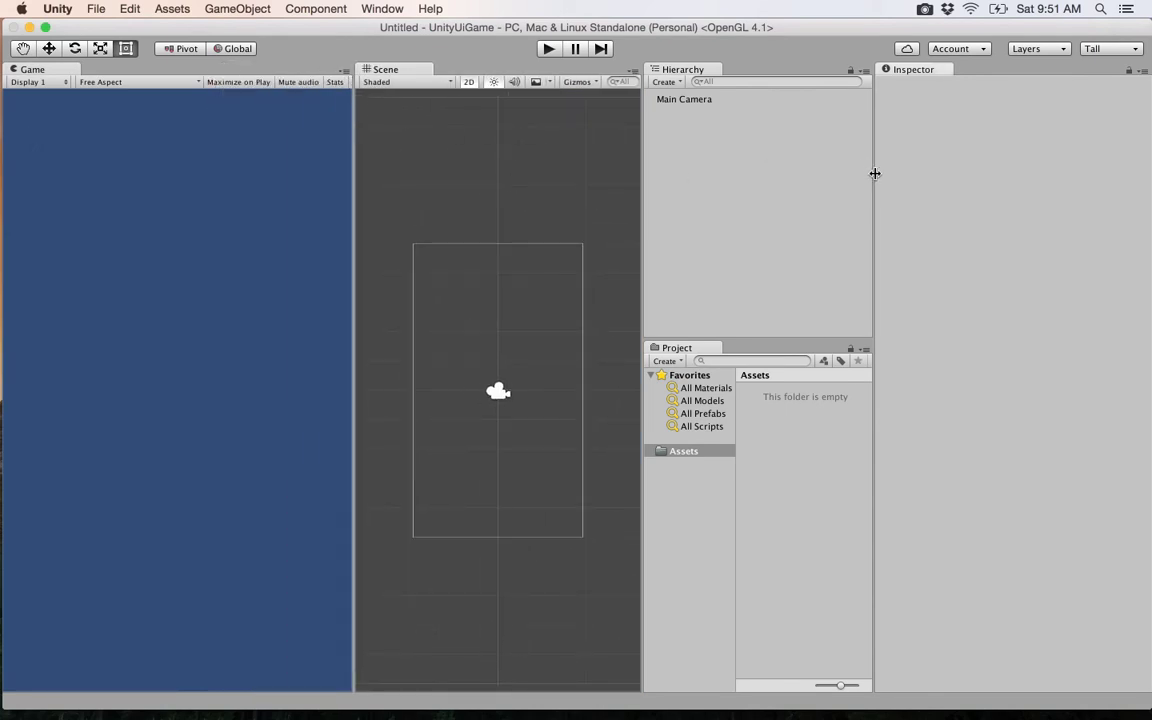
left_click_drag(875, 174, 931, 174)
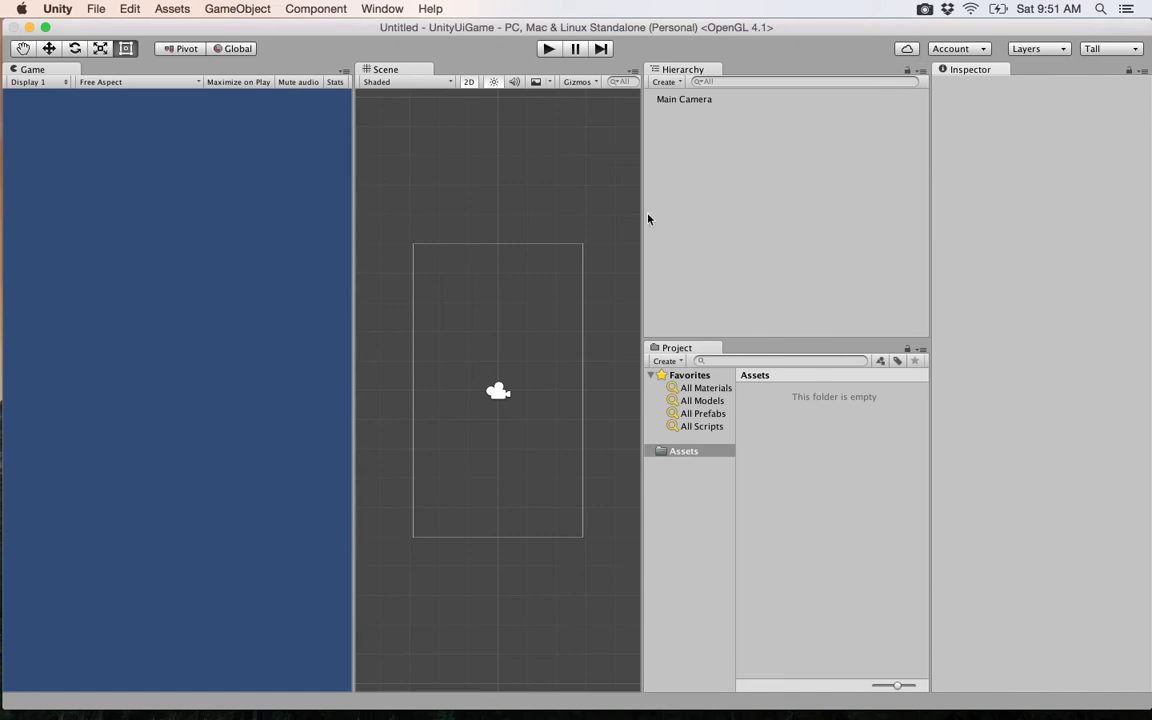
left_click_drag(646, 219, 755, 218)
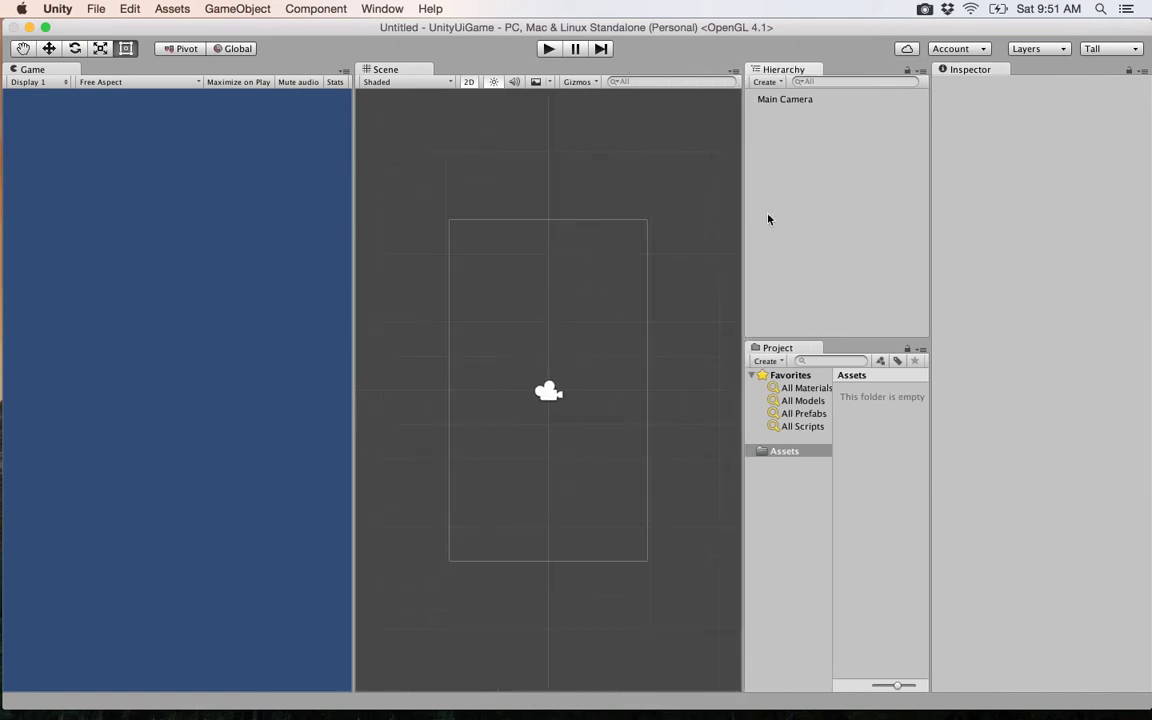
scroll(545, 352, "down", 1)
scroll(535, 360, "up", 2)
scroll(533, 362, "up", 1)
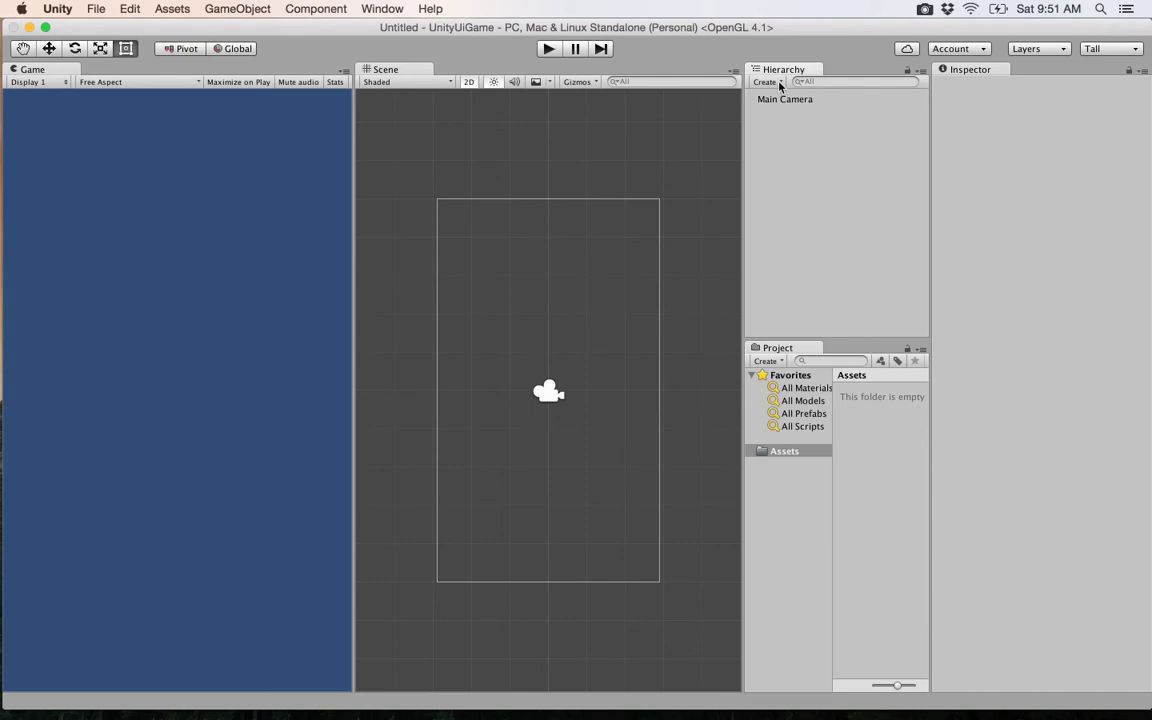
- Add a UI Button to the scene with GameObject > UI > Button
left_click(246, 12)
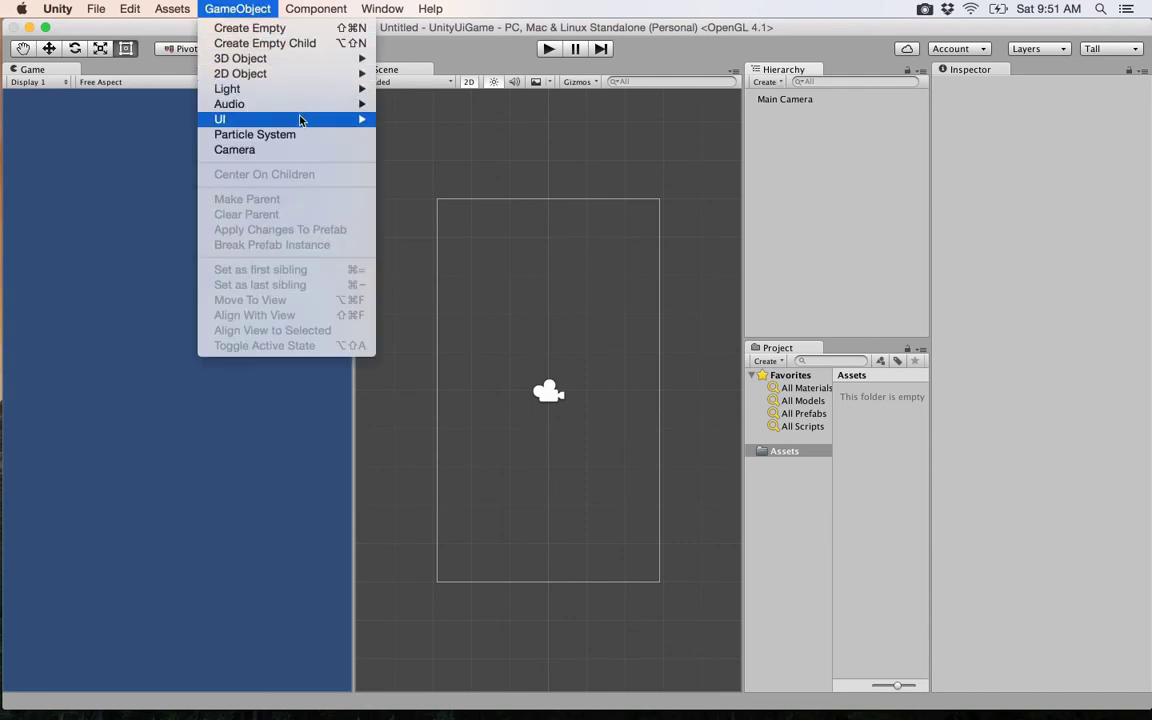
mouse_move(290, 118)
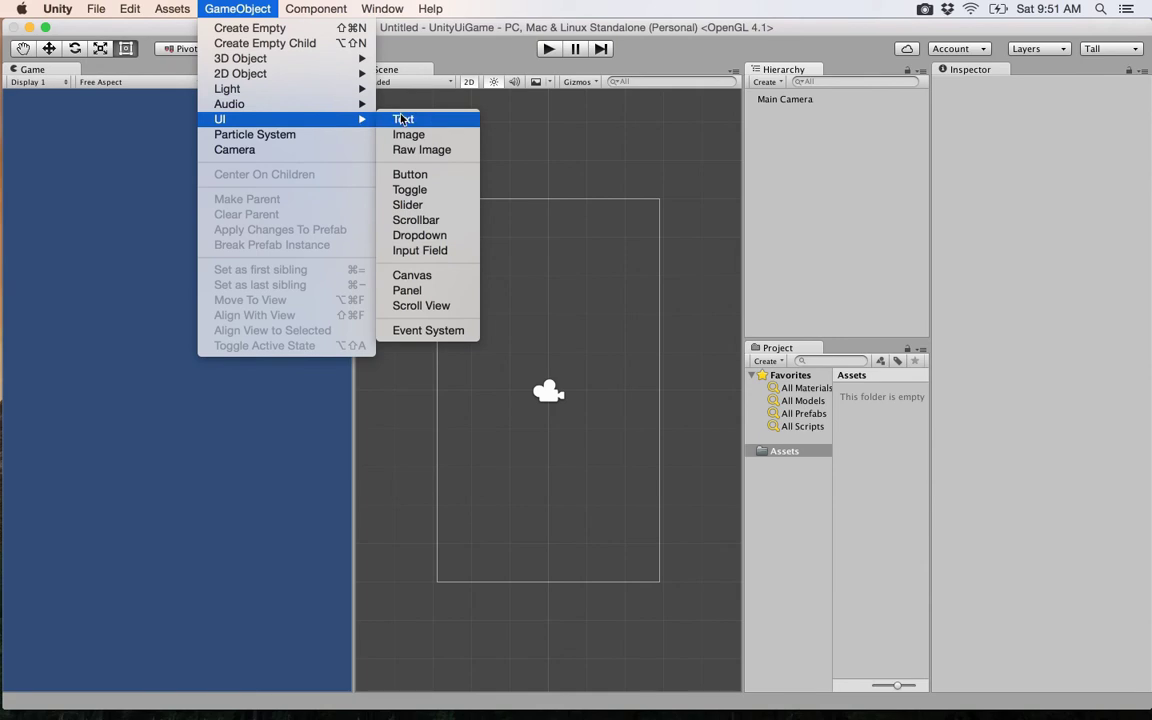
left_click(408, 175)
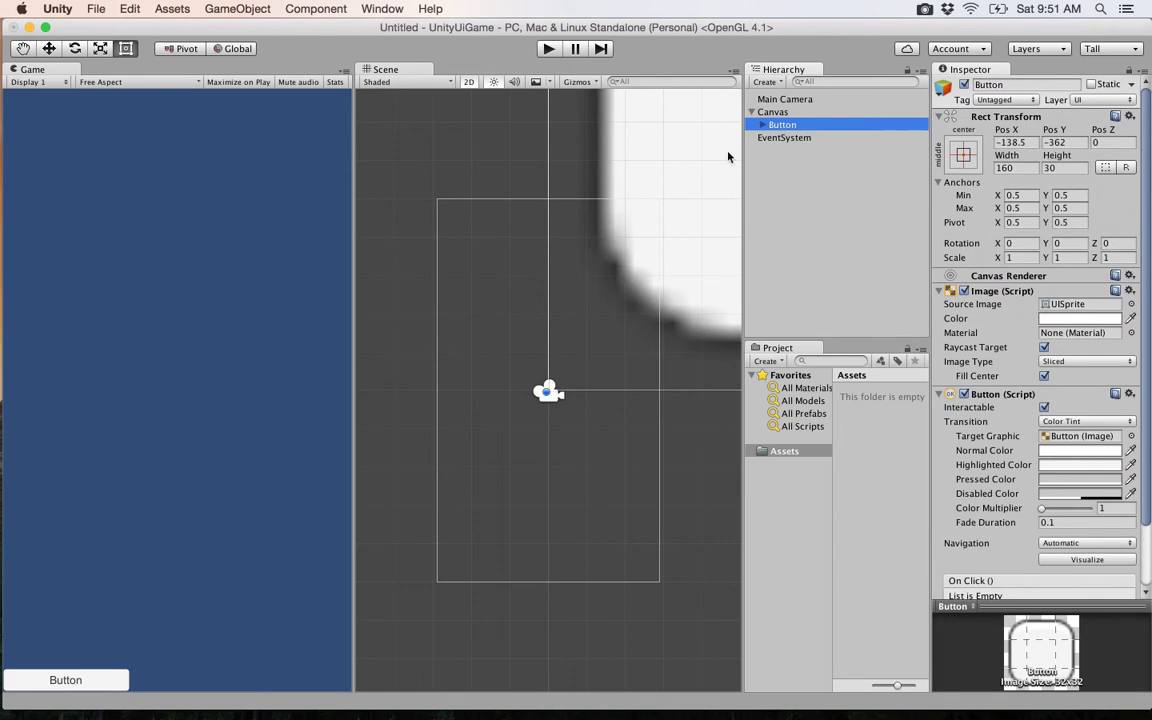
- Review the Canvas settings, then frame the 160×30 Button in the Scene view
left_click(773, 113)
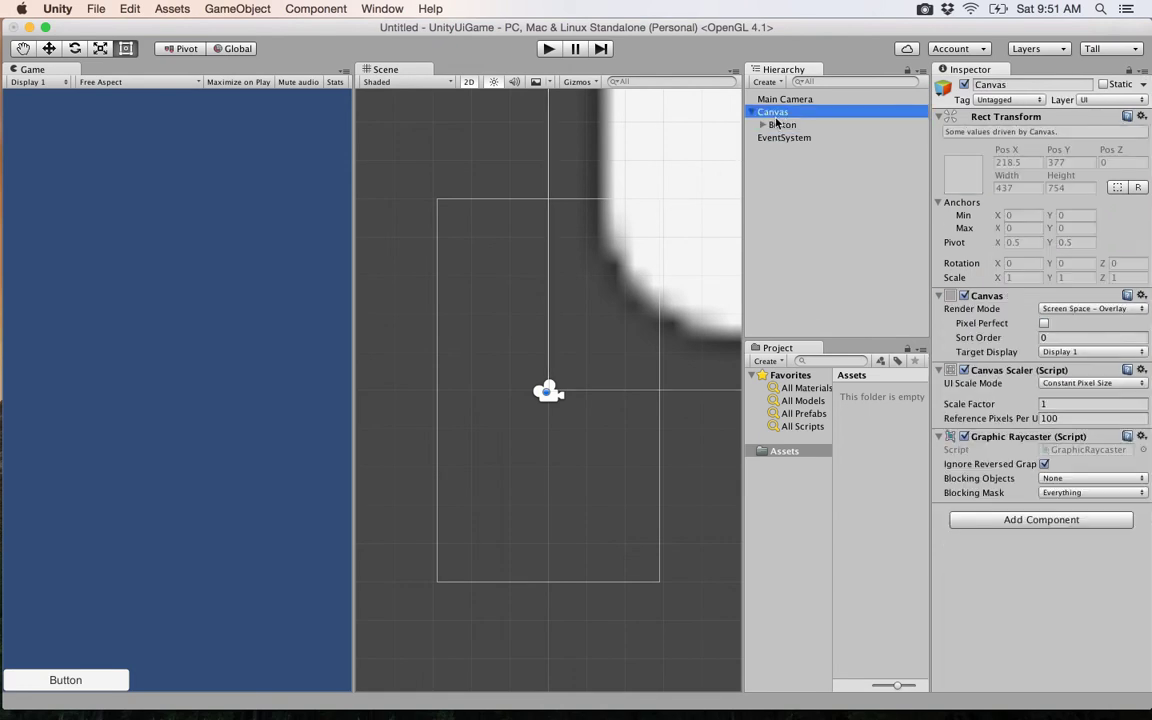
scroll(624, 292, "down", 2)
scroll(624, 292, "down", 2)
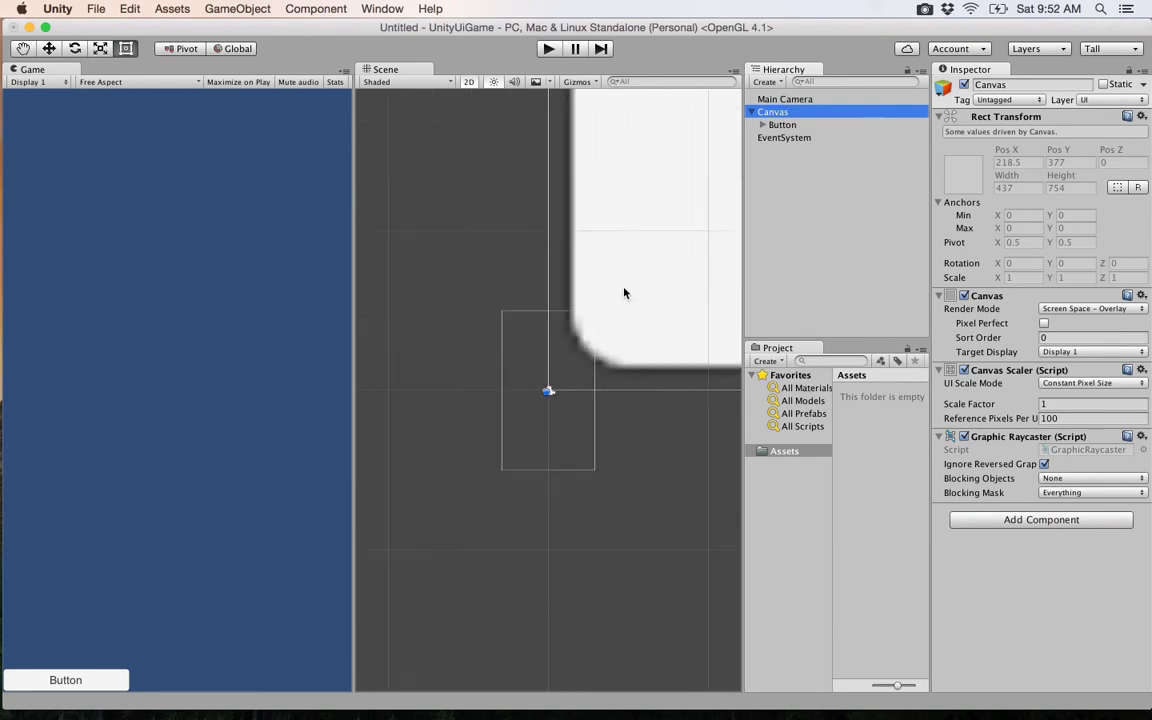
scroll(624, 292, "down", 2)
scroll(624, 292, "down", 2)
scroll(624, 292, "down", 1)
scroll(624, 292, "down", 2)
scroll(624, 292, "down", 1)
scroll(624, 292, "up", 1)
scroll(624, 292, "up", 2)
scroll(624, 292, "down", 1)
scroll(624, 292, "down", 4)
scroll(604, 303, "up", 1)
scroll(591, 267, "up", 1)
scroll(594, 267, "up", 2)
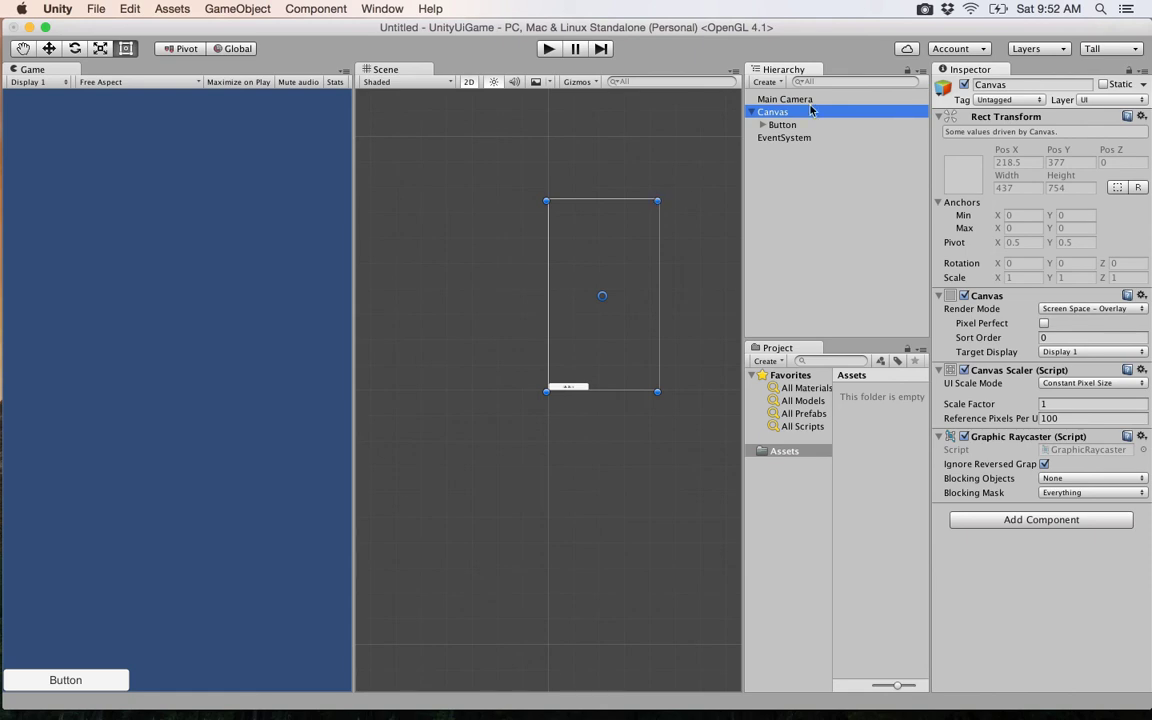
left_click(782, 124)
double_click(785, 126)
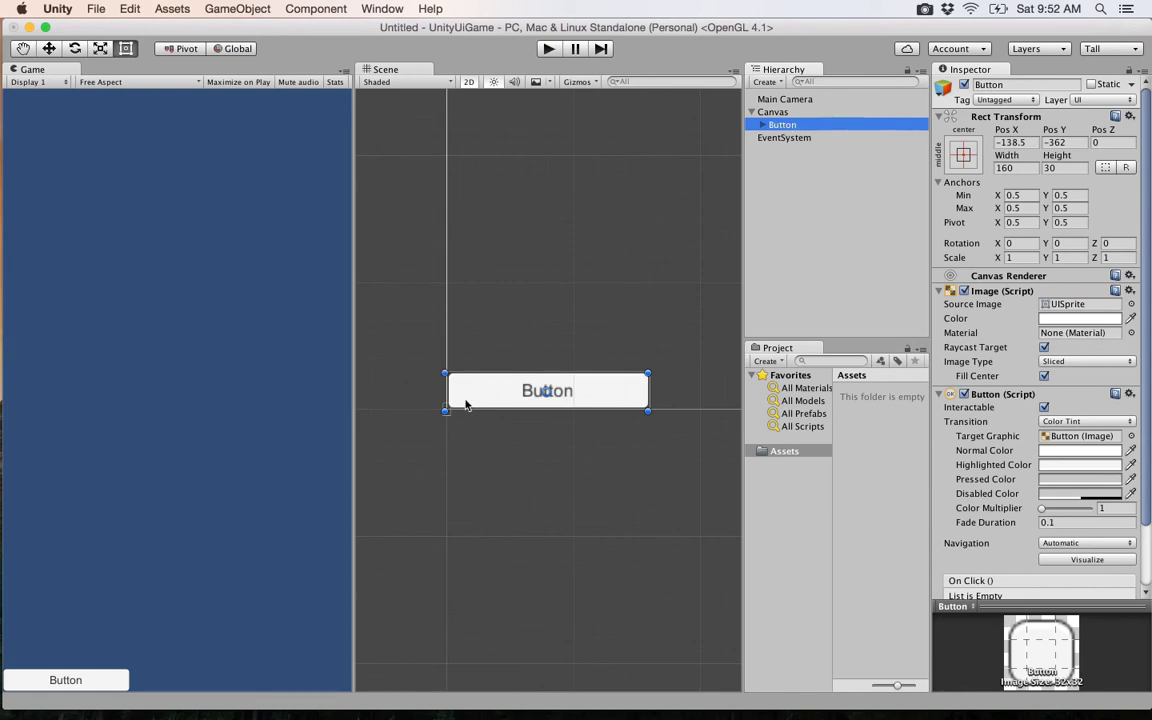
- Expand the Button to reveal its Text child, then view the EventSystem's input module settings
left_click(766, 125)
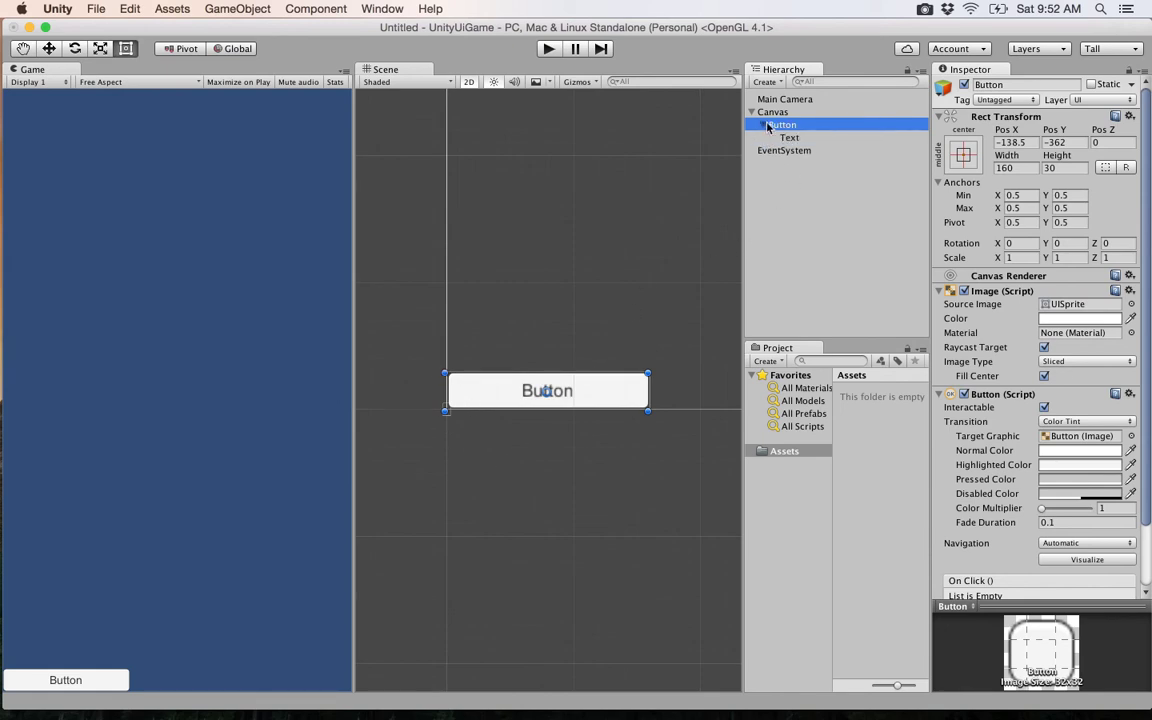
scroll(981, 286, "down", 3)
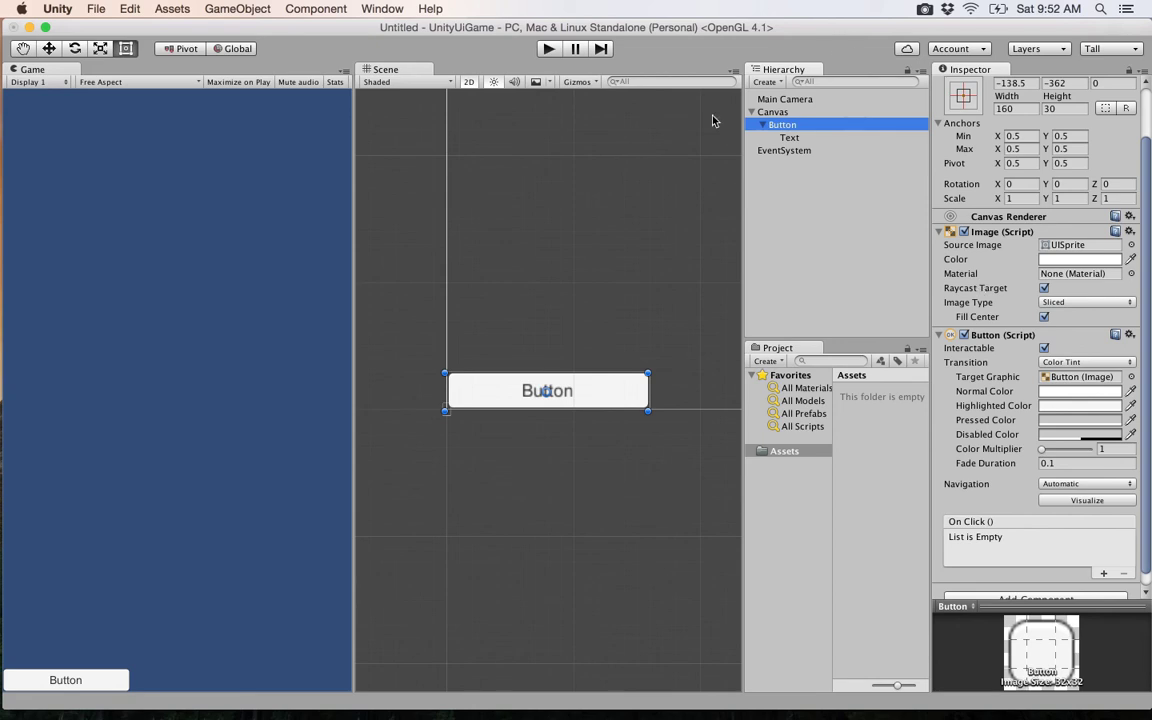
scroll(967, 342, "down", 1)
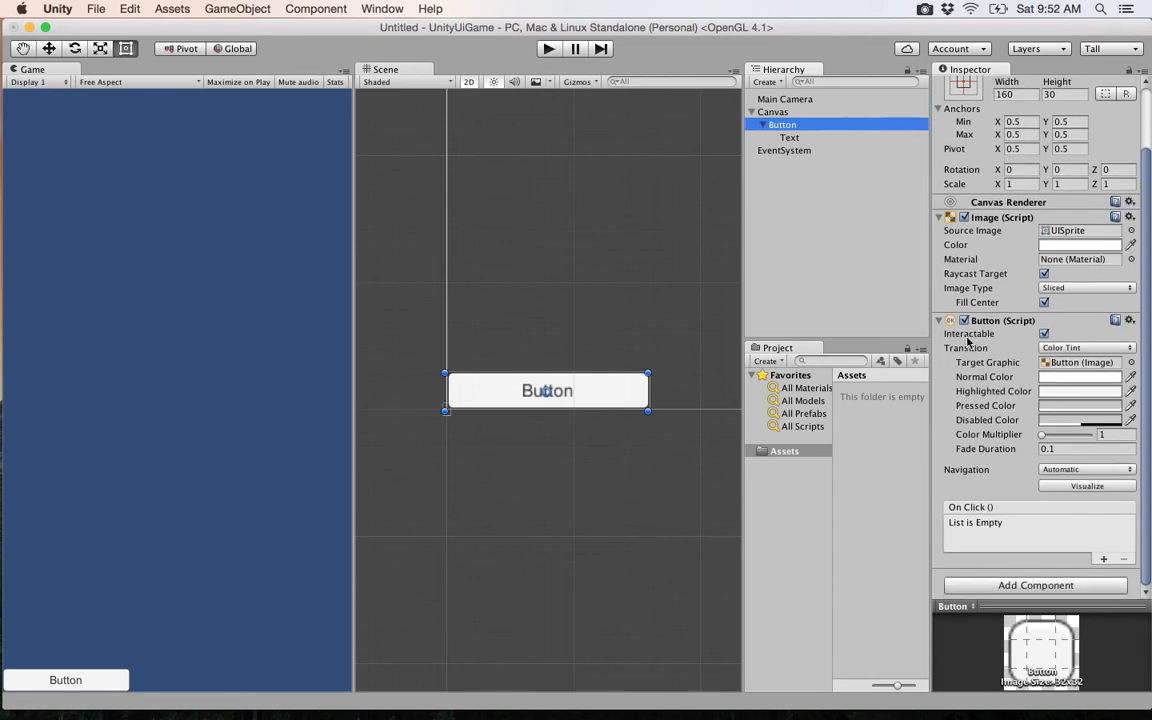
scroll(1017, 238, "up", 3)
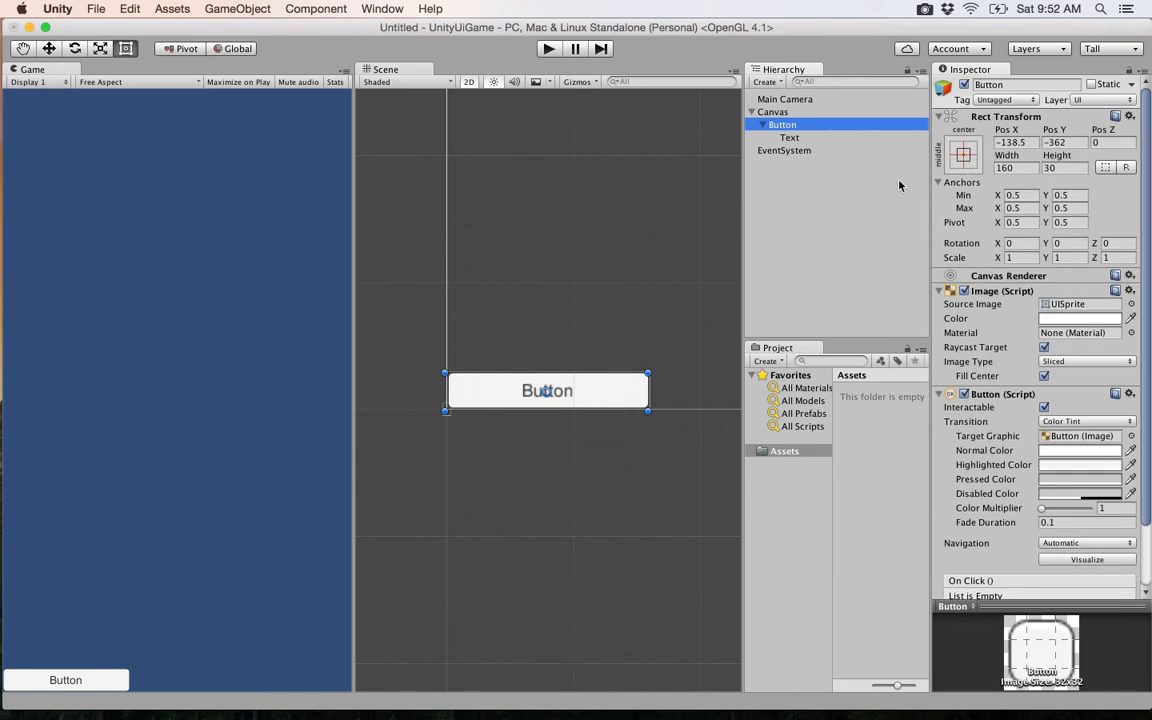
left_click(775, 151)
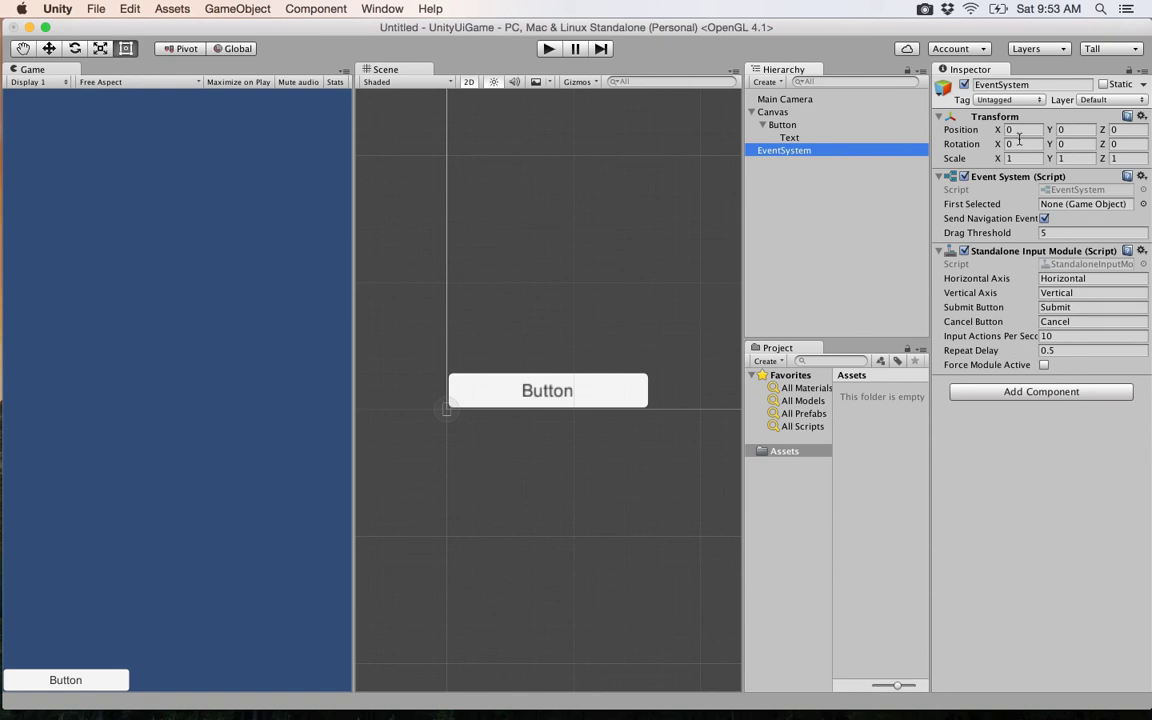
- Collapse the Button and add a UI Text reading 'New Text' under the Canvas
left_click(785, 125)
left_click(764, 125)
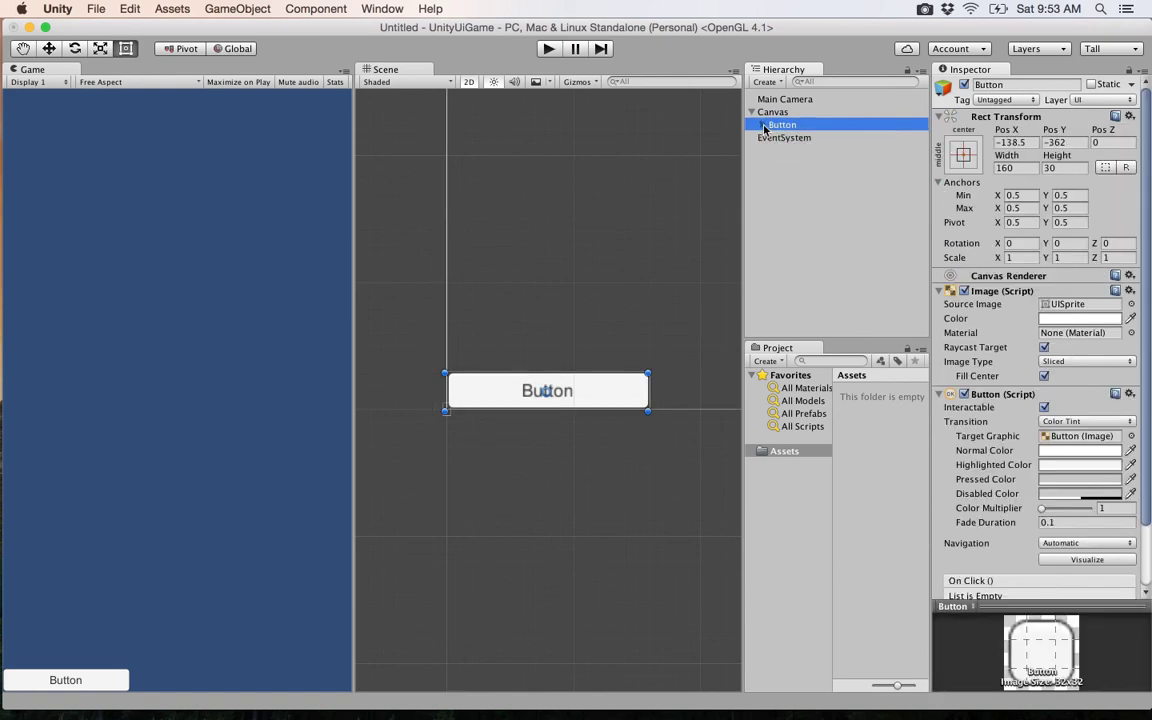
left_click(773, 112)
right_click(774, 113)
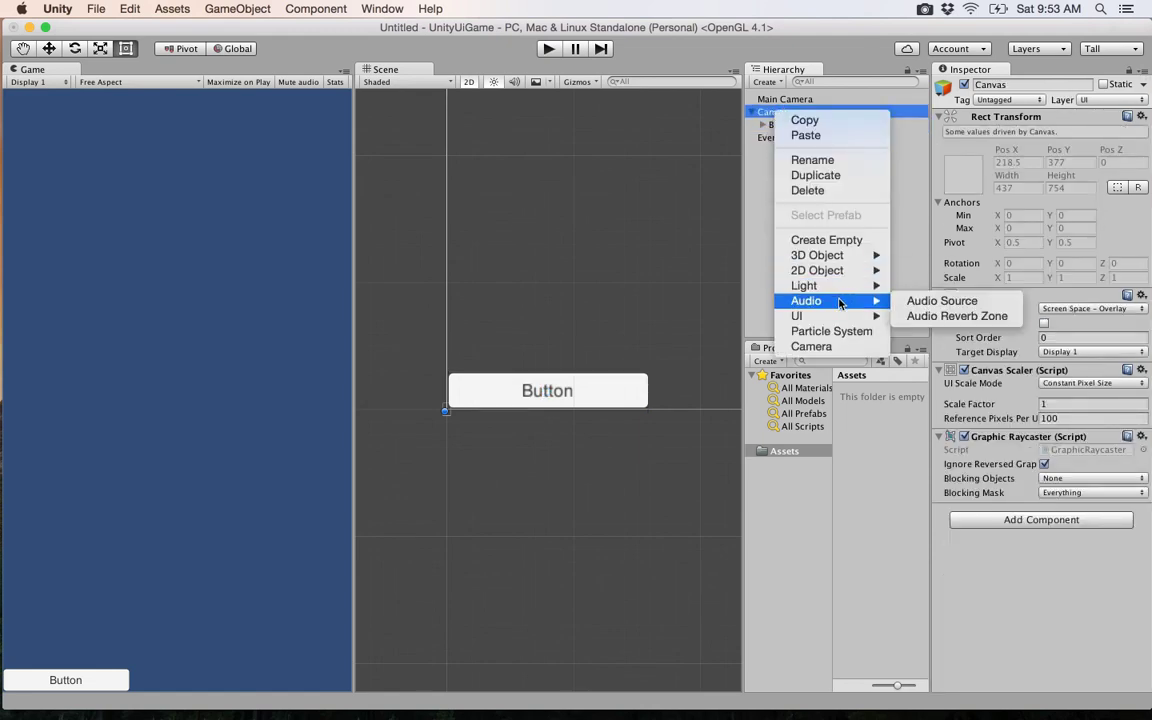
mouse_move(841, 318)
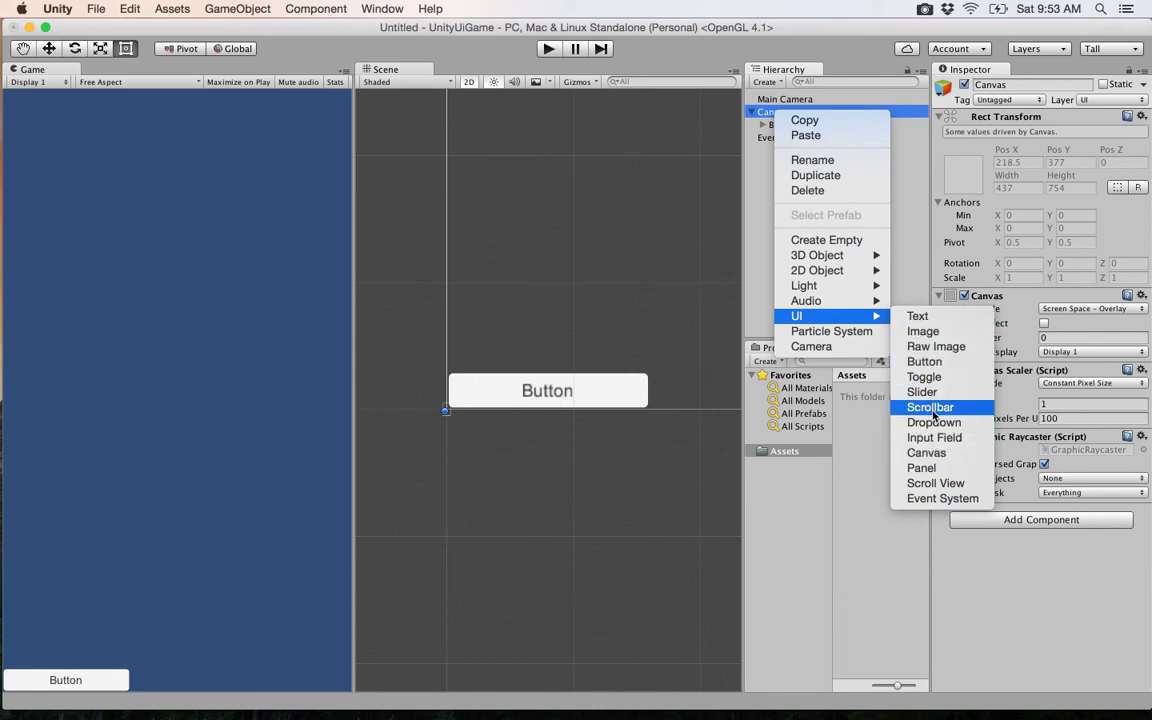
left_click(918, 316)
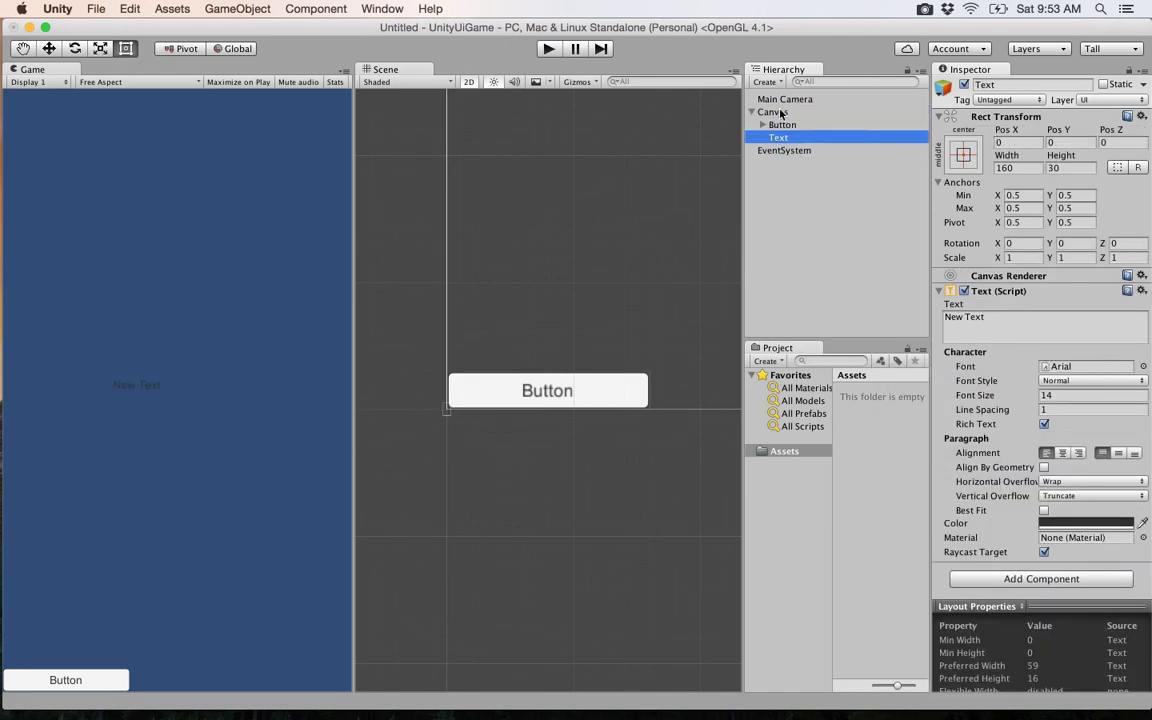
- Select the new Text object and review its 160×30 Arial settings
left_click(782, 113)
left_click_drag(782, 124, 785, 142)
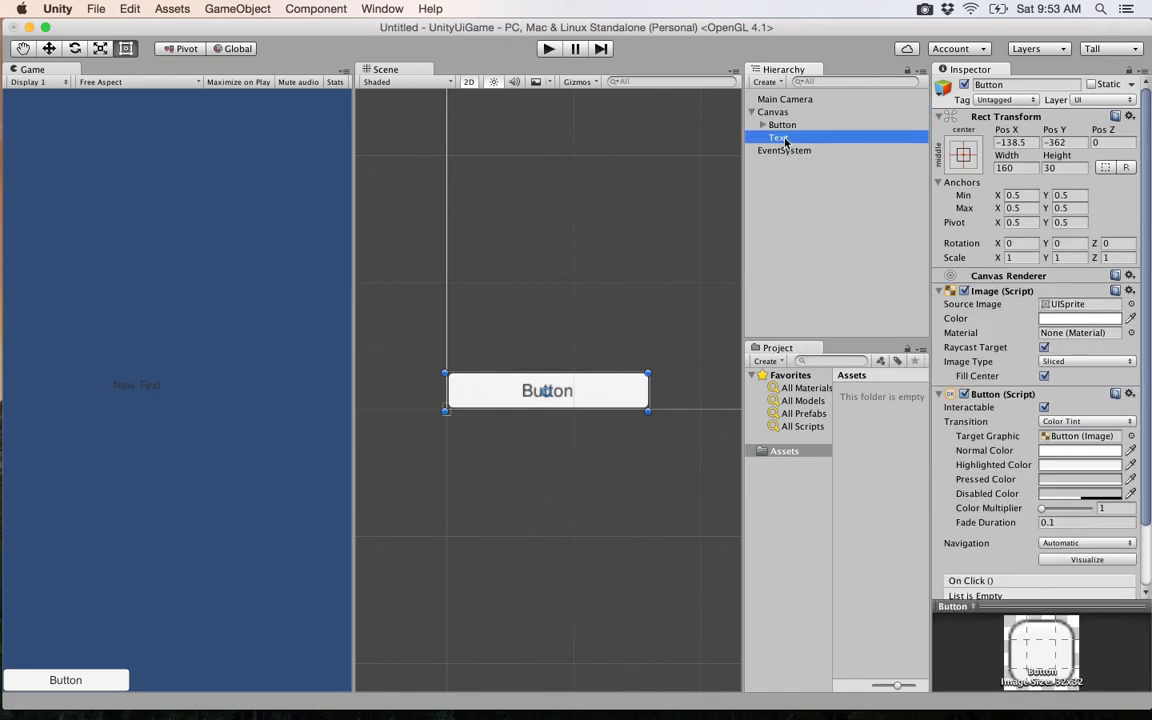
left_click(785, 140)
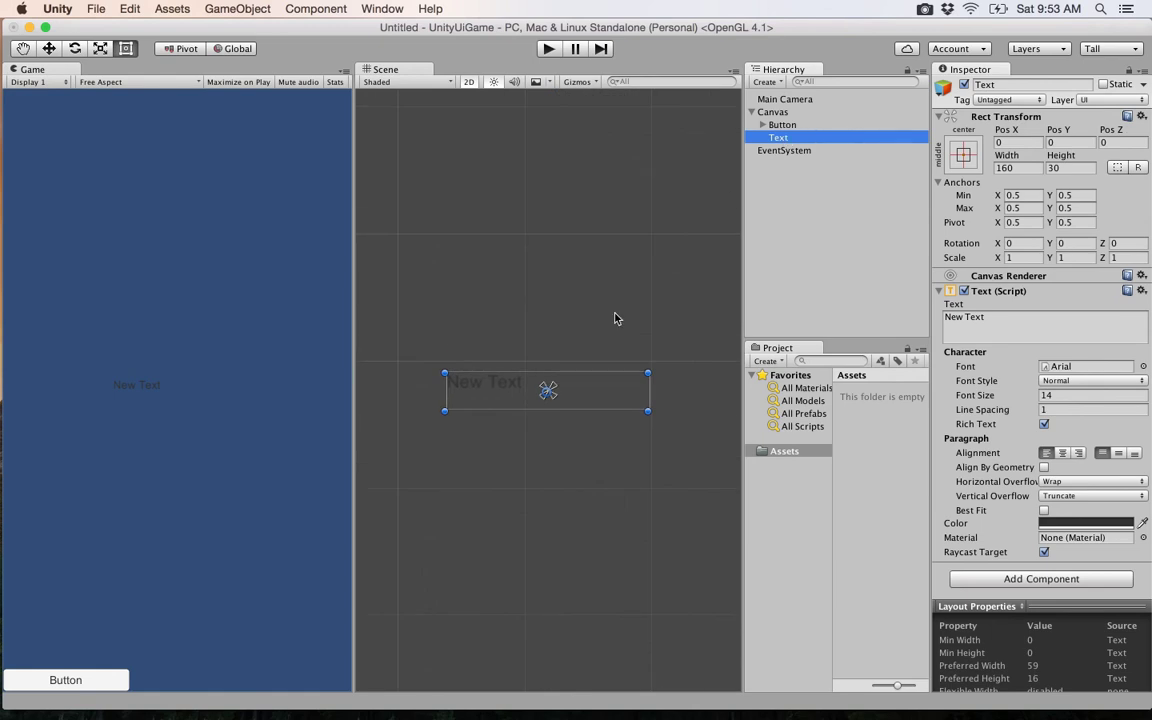
scroll(614, 318, "down", 3)
scroll(617, 319, "down", 3)
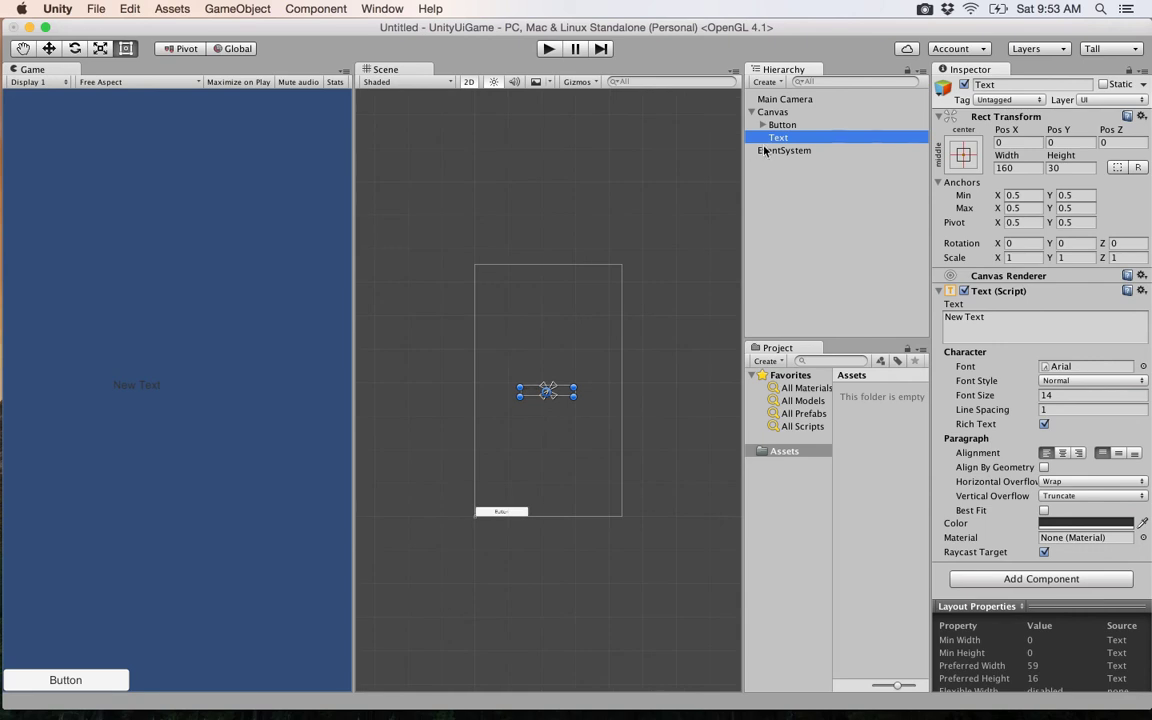
- Frame the Main Camera, then the Canvas, zooming until the Button and New Text show
double_click(790, 99)
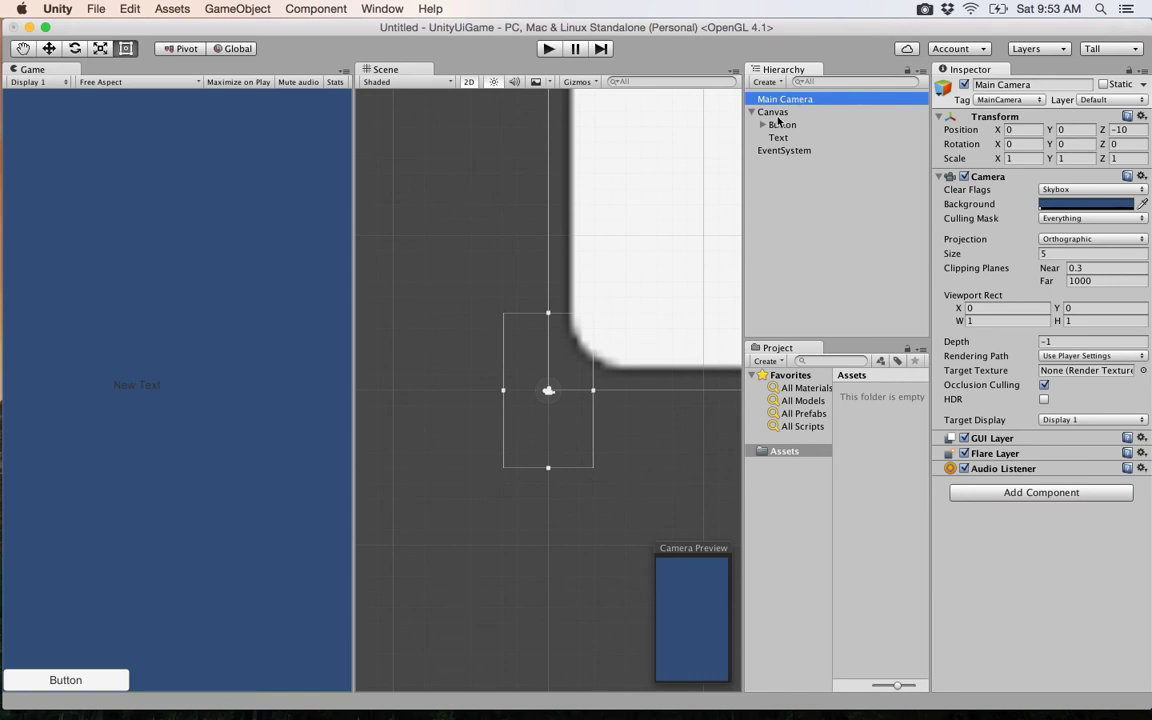
double_click(776, 113)
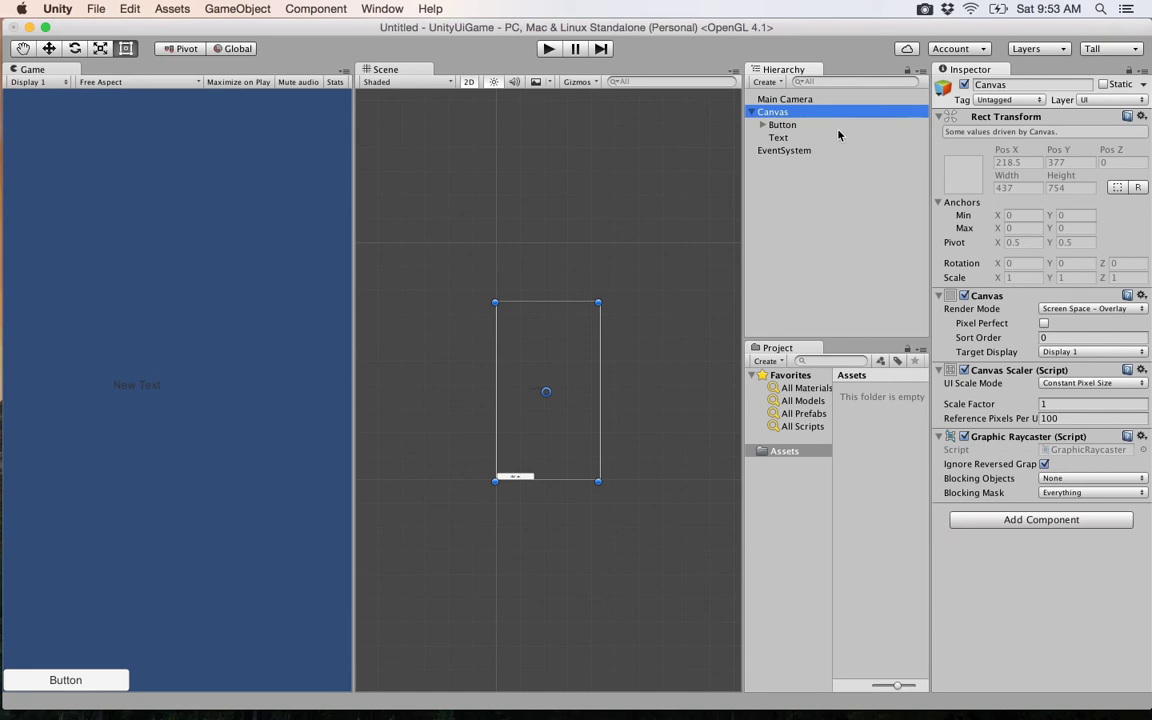
scroll(520, 348, "up", 4)
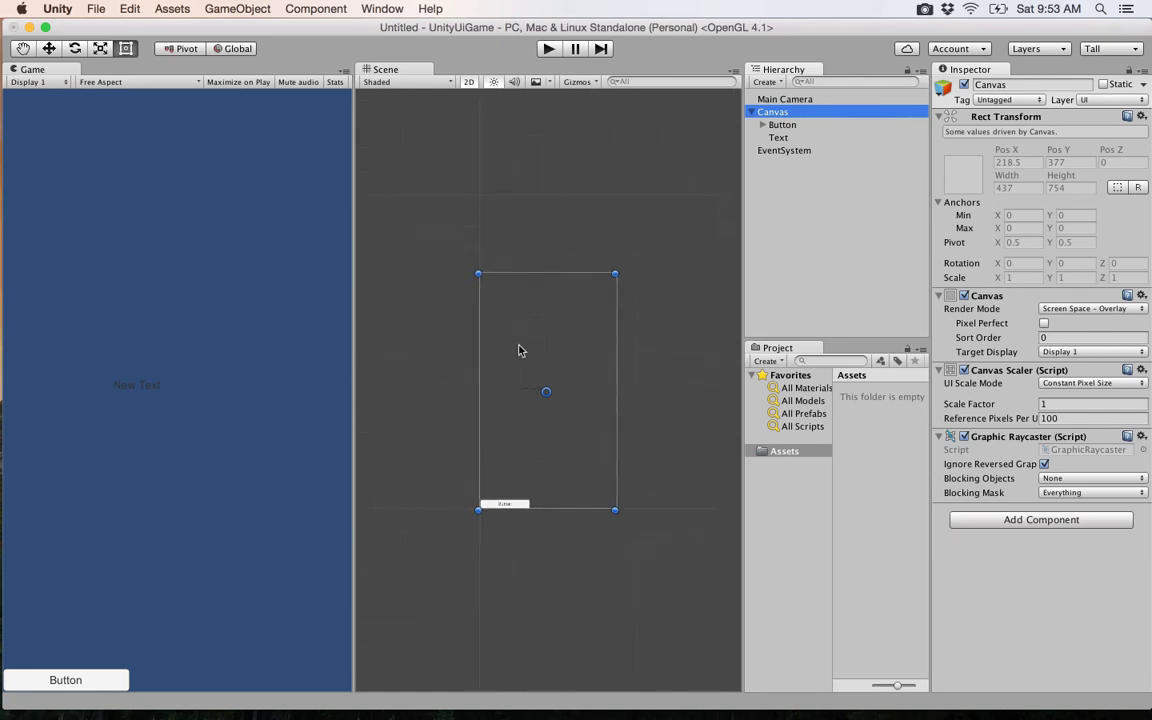
scroll(519, 350, "up", 1)
scroll(519, 350, "up", 2)
scroll(519, 350, "up", 3)
scroll(520, 386, "up", 1)
left_click(522, 389)
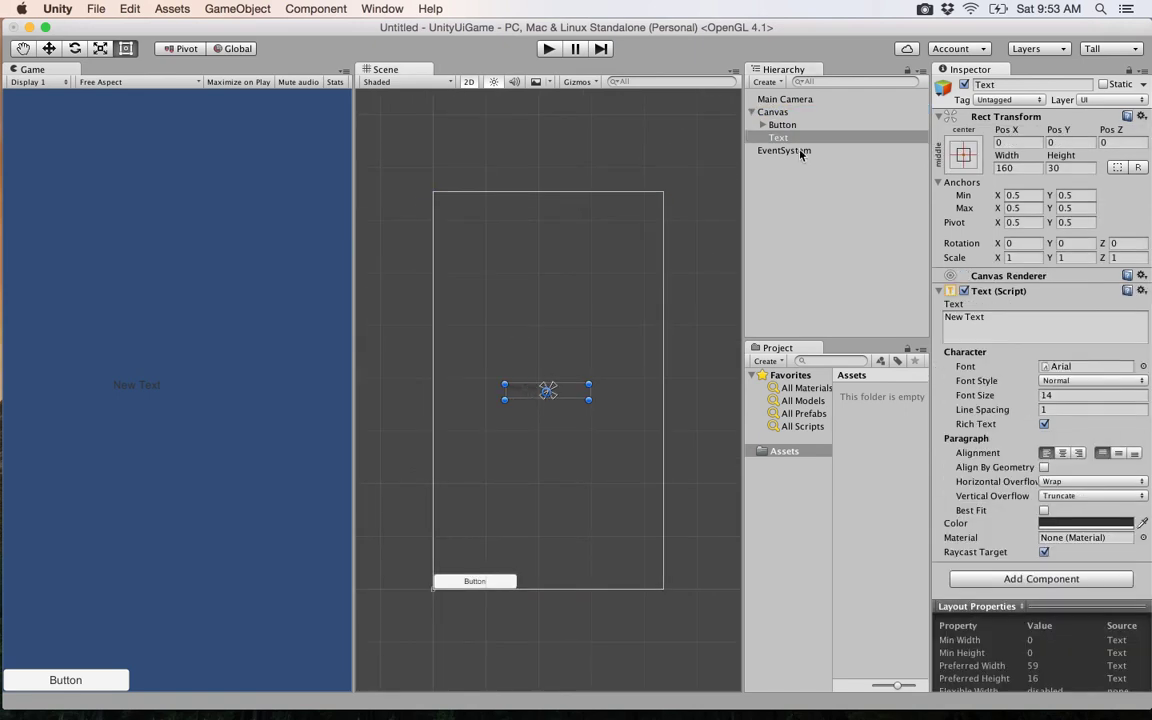
left_click(773, 111)
- With the Canvas selected, add a 100×100 white UI Image via GameObject > UI > Image
left_click(781, 152)
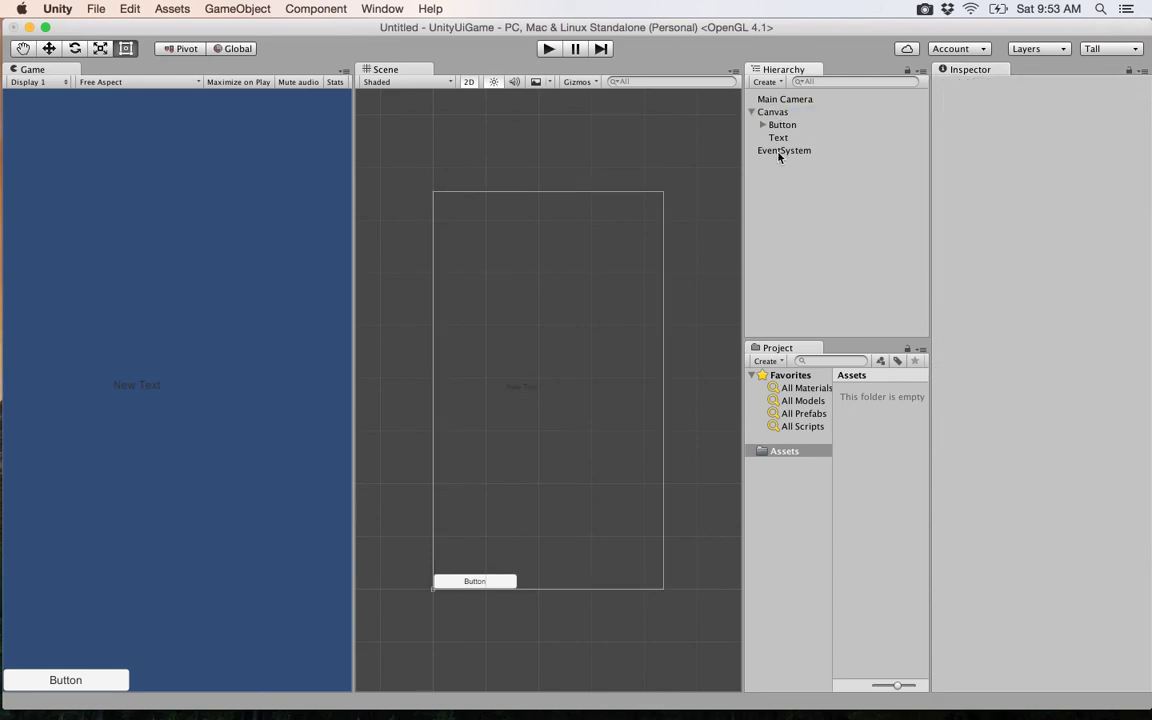
left_click(780, 124)
left_click(773, 112)
left_click(777, 126)
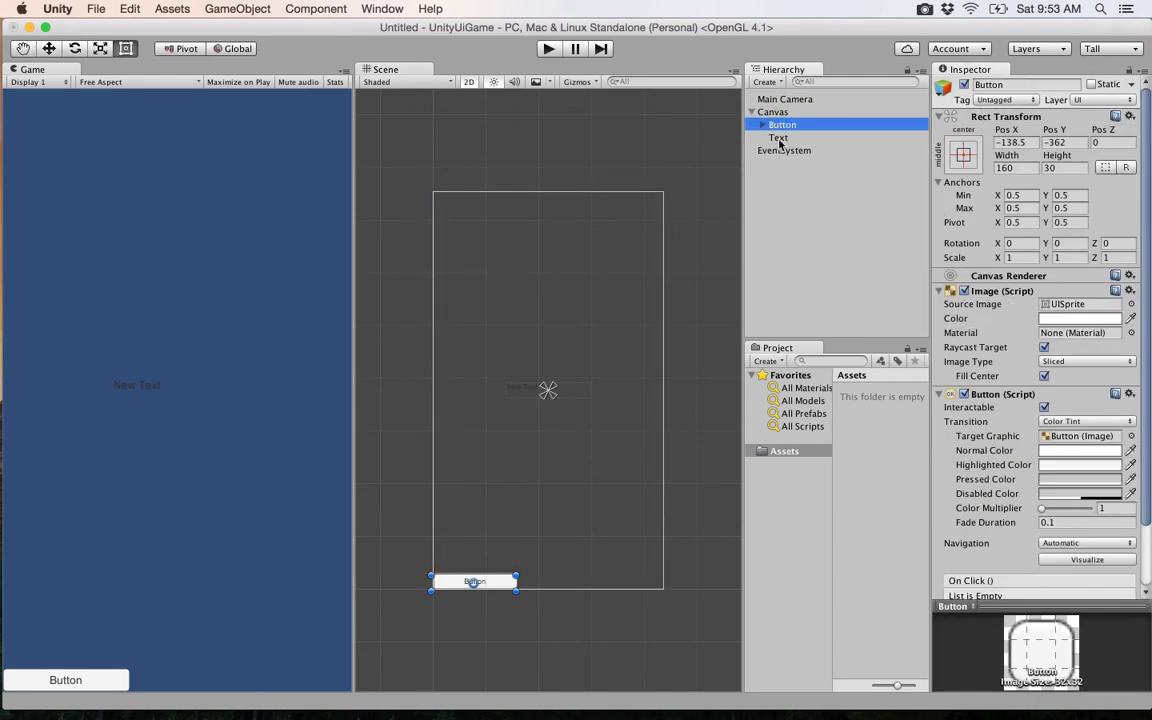
left_click(773, 112)
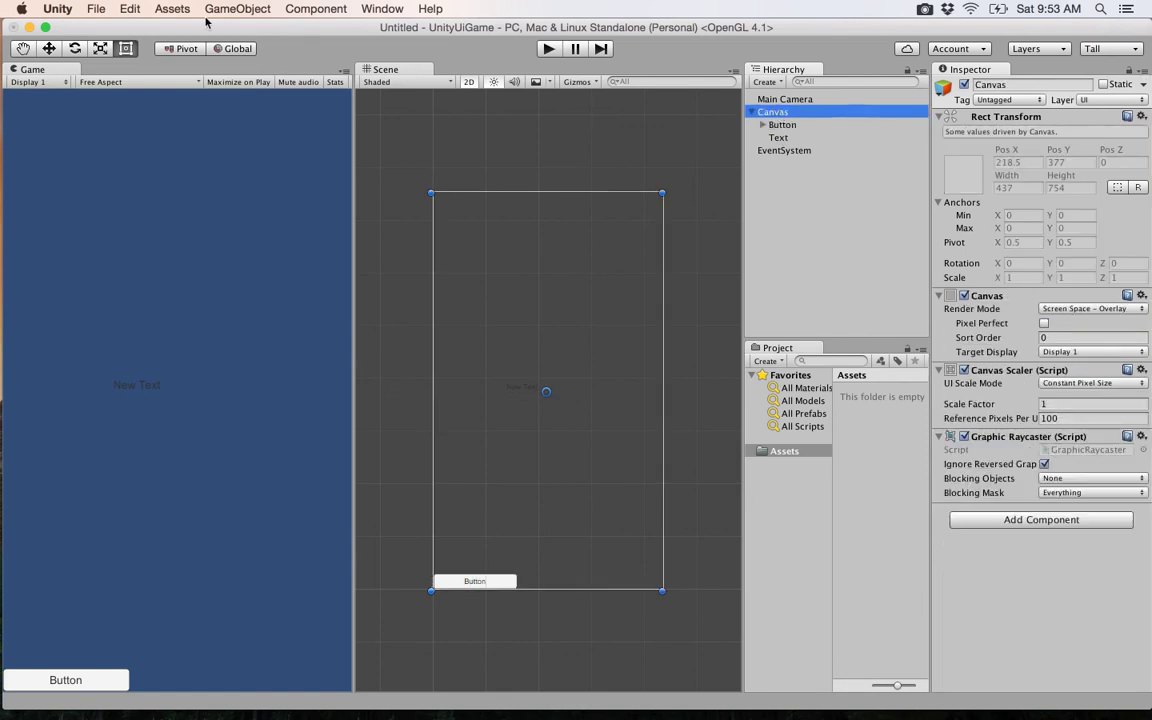
left_click(130, 8)
mouse_move(157, 20)
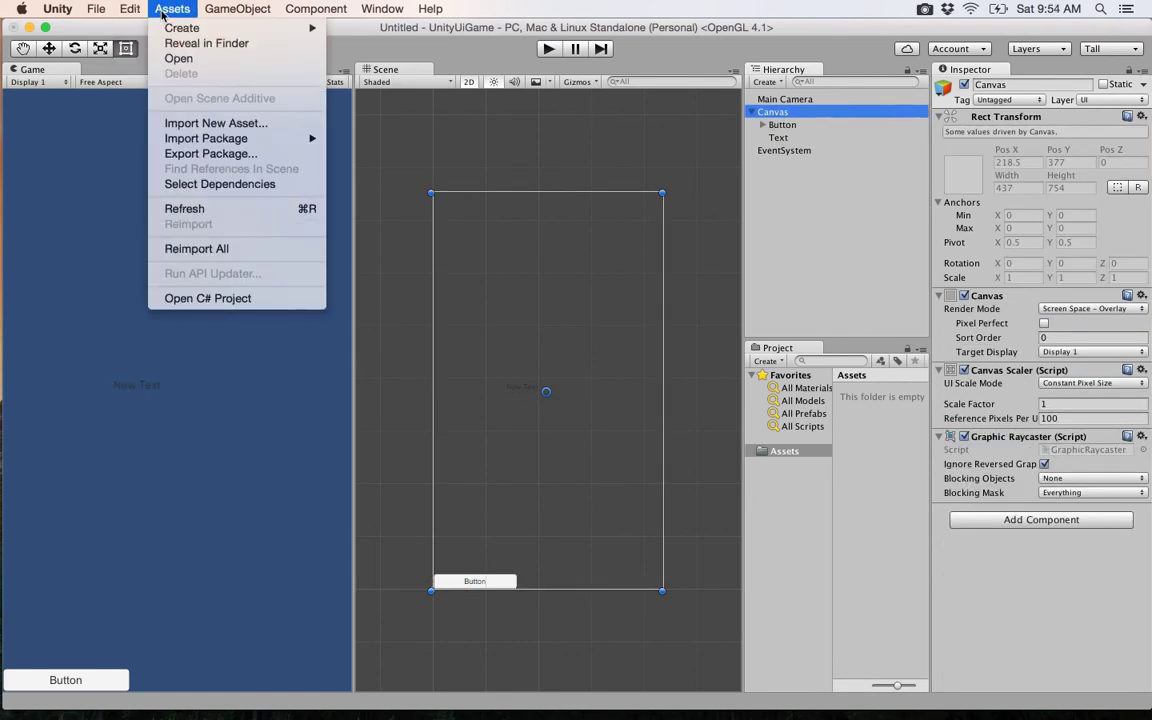
mouse_move(232, 9)
mouse_move(300, 119)
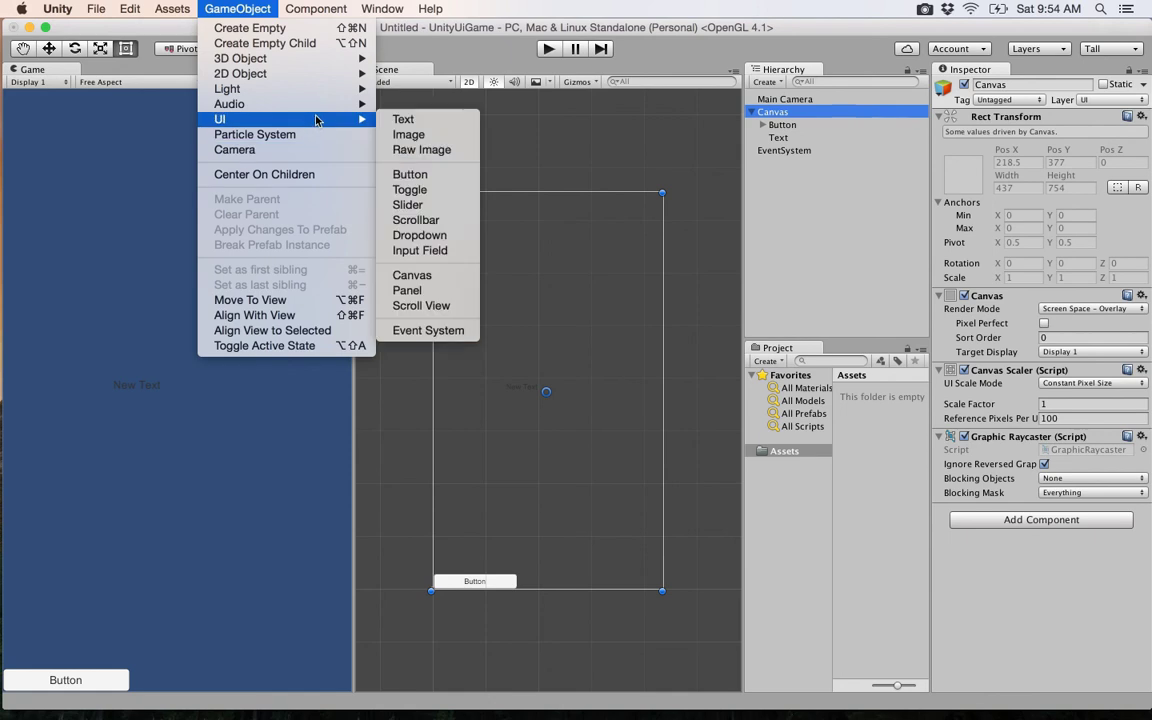
left_click(424, 137)
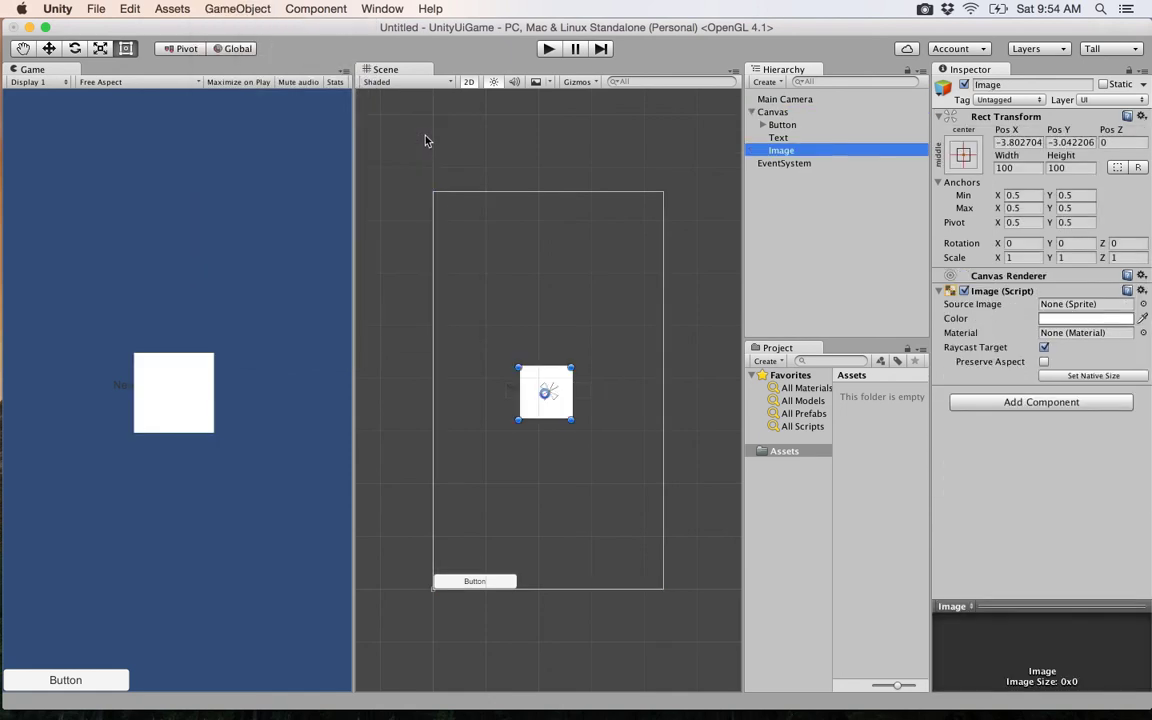
left_click(778, 113)
- Delete the old Canvas with its Button and Text, then create a fresh Canvas holding one Image
right_click(778, 113)
left_click(809, 187)
left_click(238, 8)
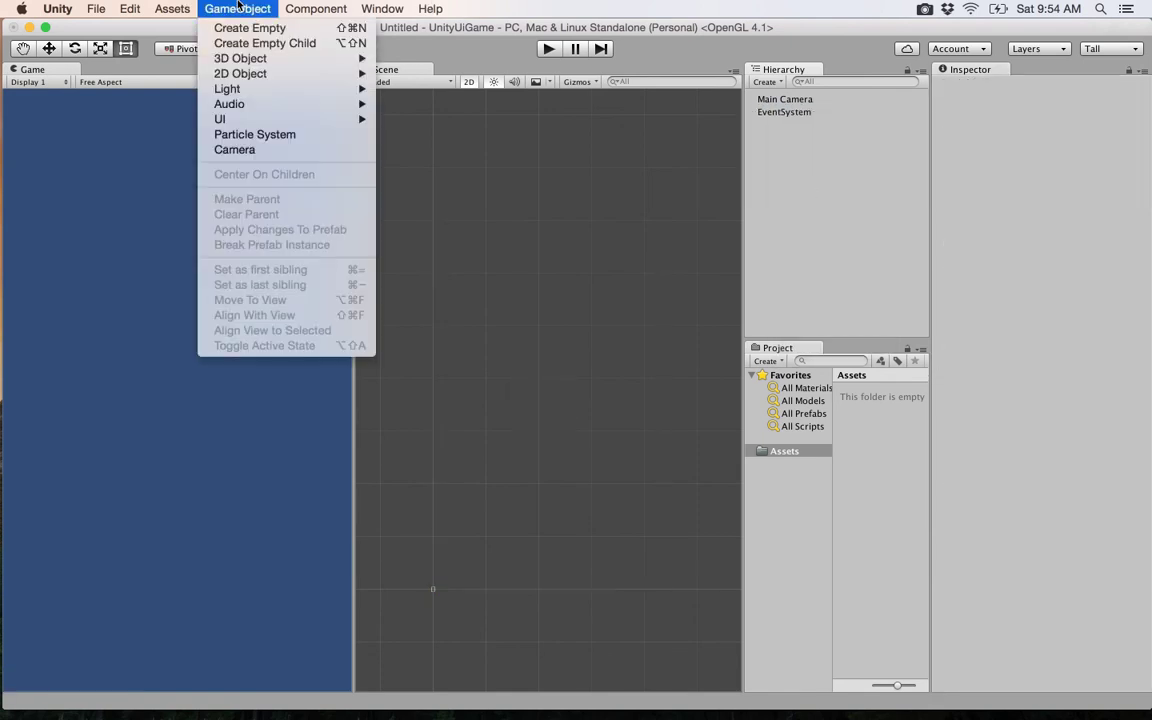
mouse_move(280, 119)
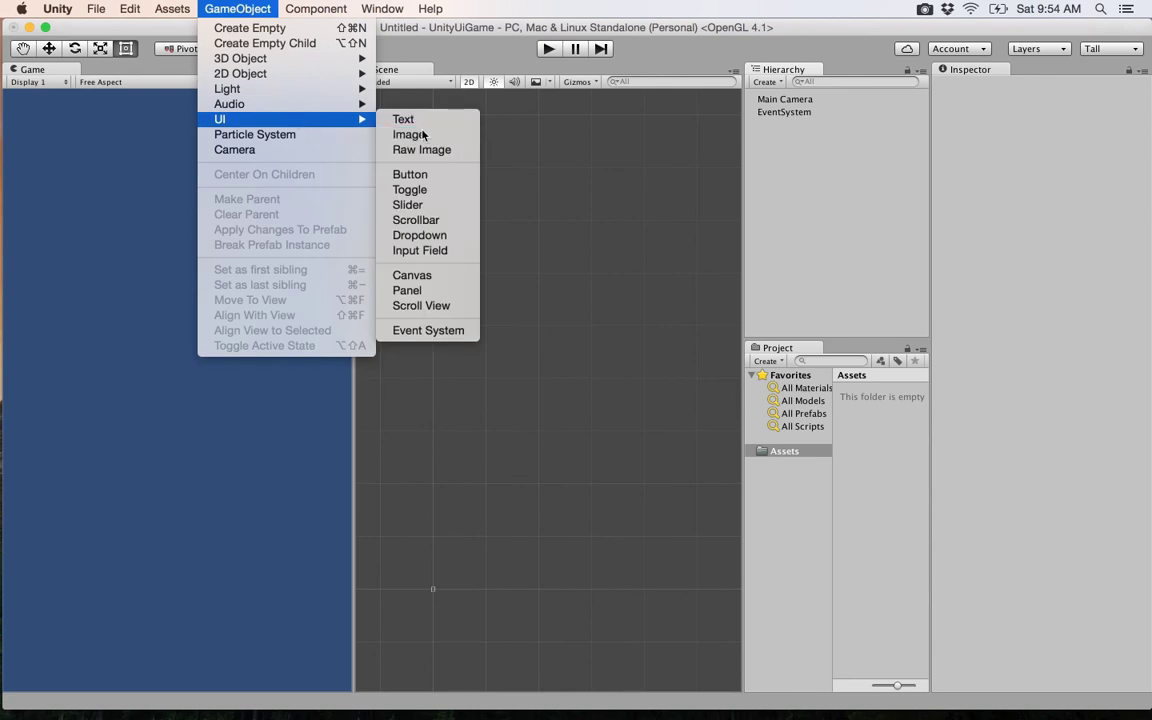
left_click(422, 134)
left_click(778, 127)
left_click(780, 139)
left_click(776, 127)
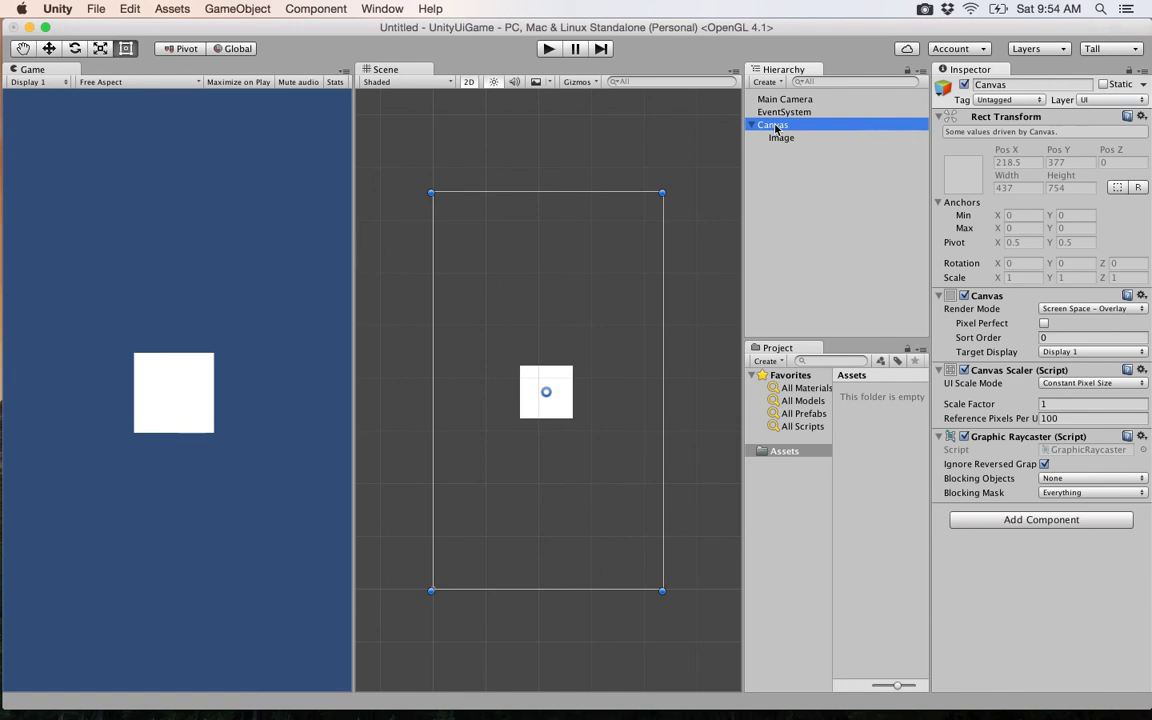